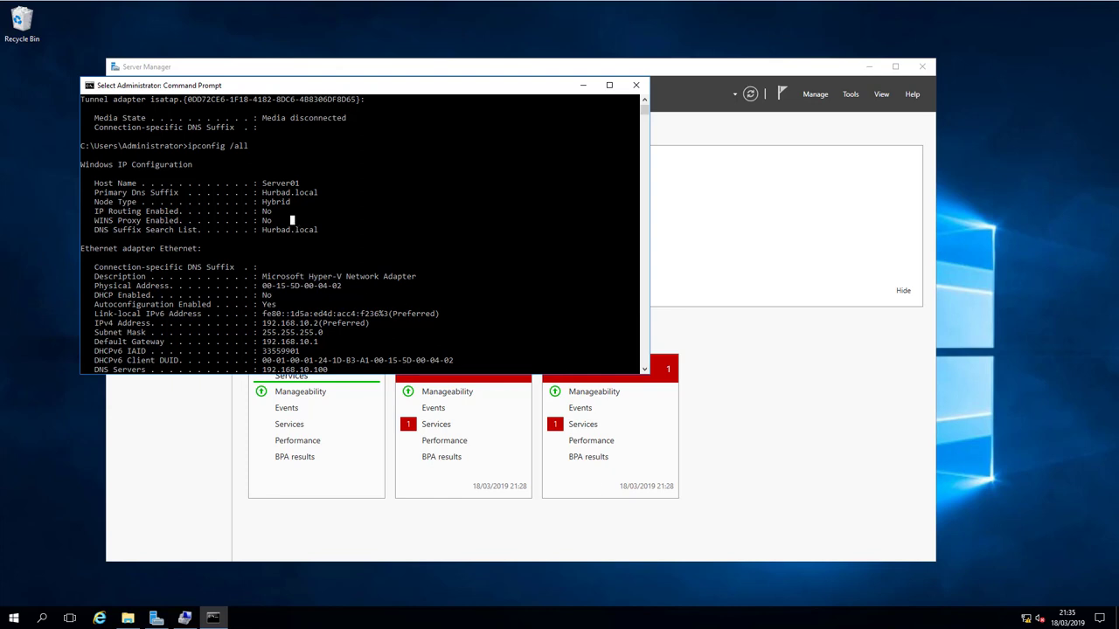
drag(839, 163, 712, 238)
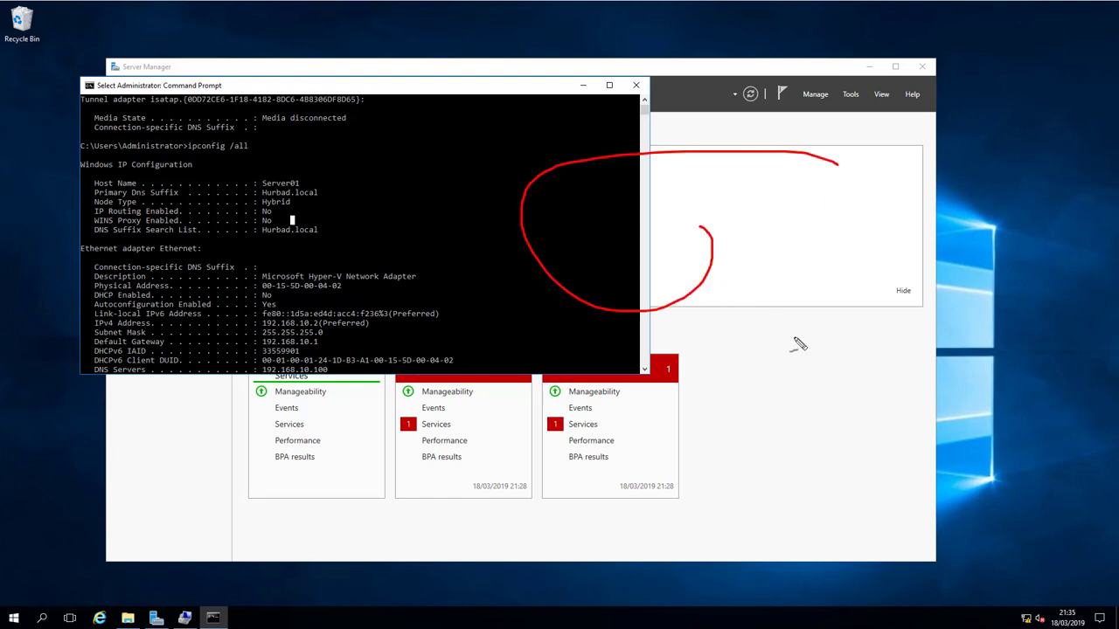
mouse_move(1014, 354)
mouse_down()
mouse_move(850, 372)
mouse_move(856, 341)
mouse_up()
drag(1004, 288, 1005, 429)
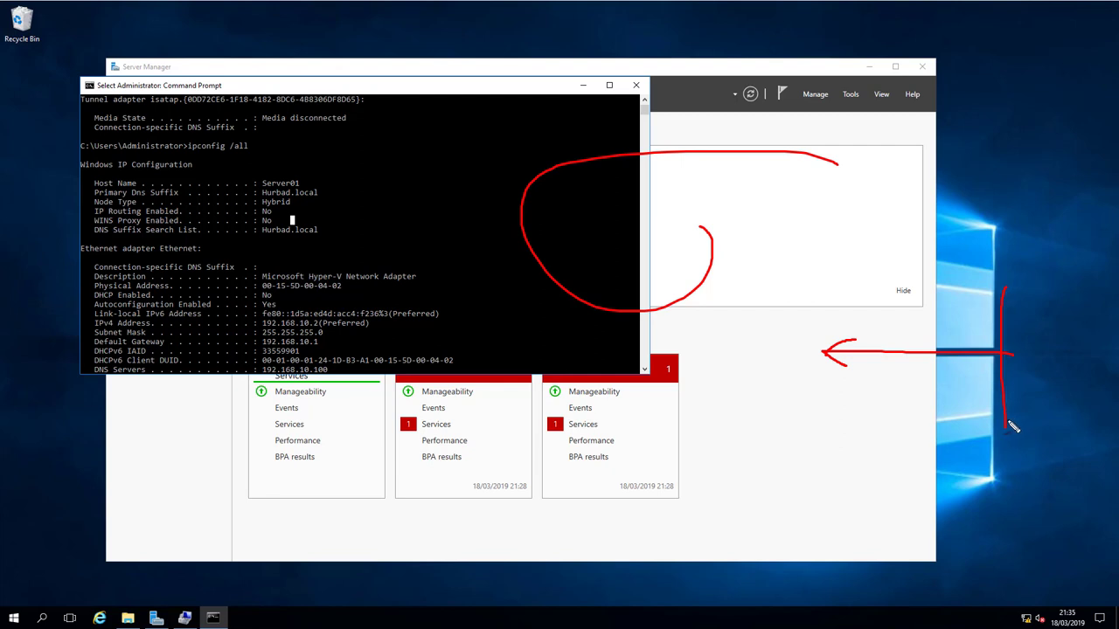
key(Escape)
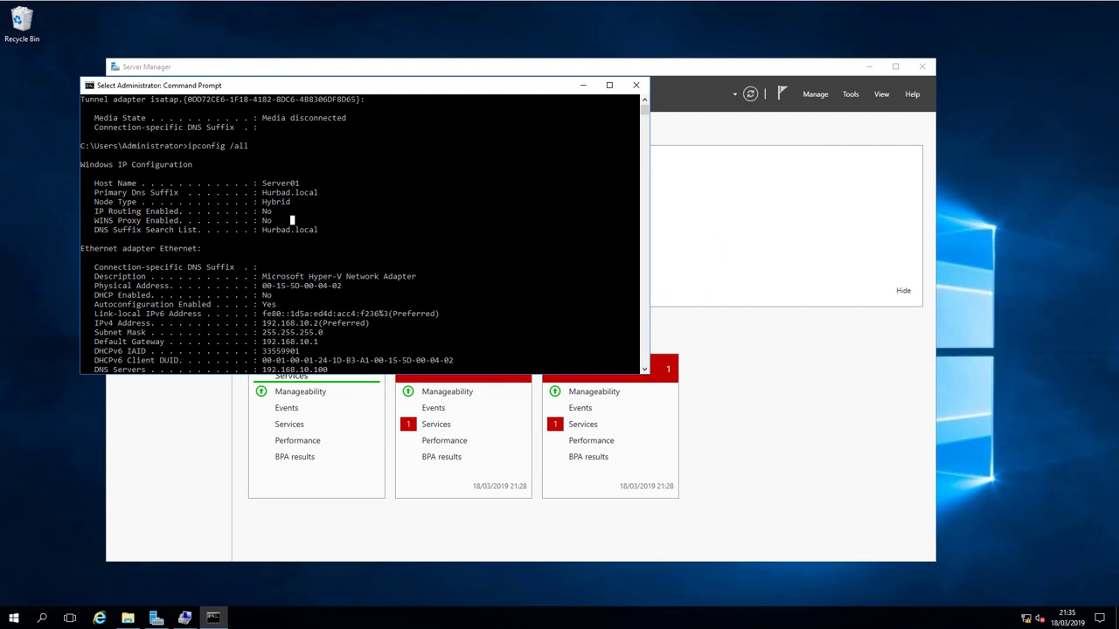
Check which File and iSCSI Services role services are installed on Server01 using the Add Roles and Features wizard, and cancel the wizard
click(585, 87)
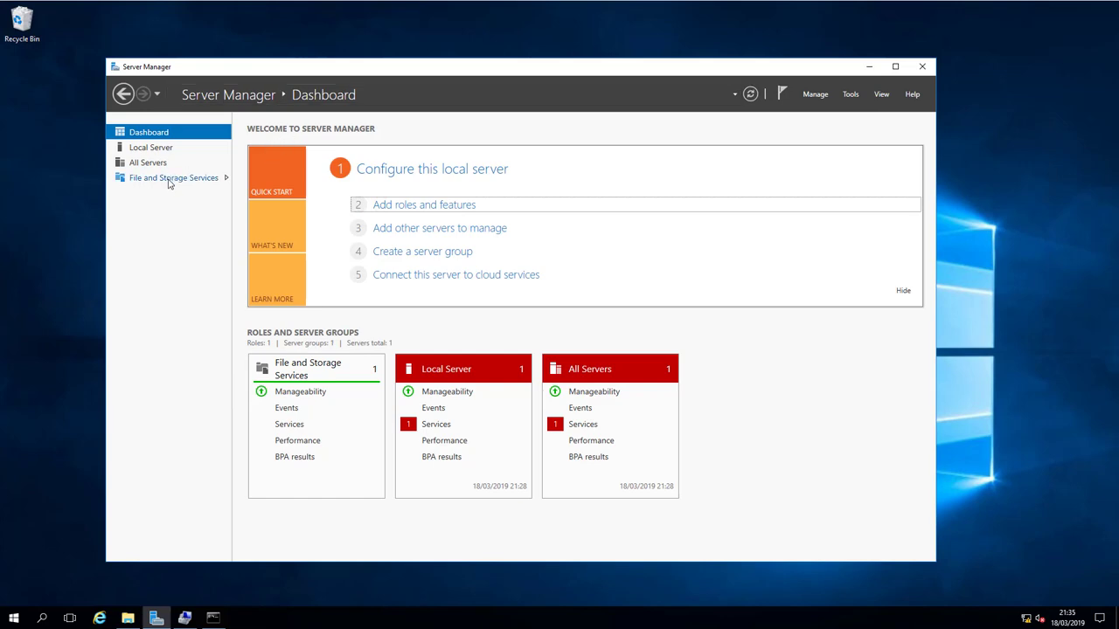
click(435, 208)
click(347, 345)
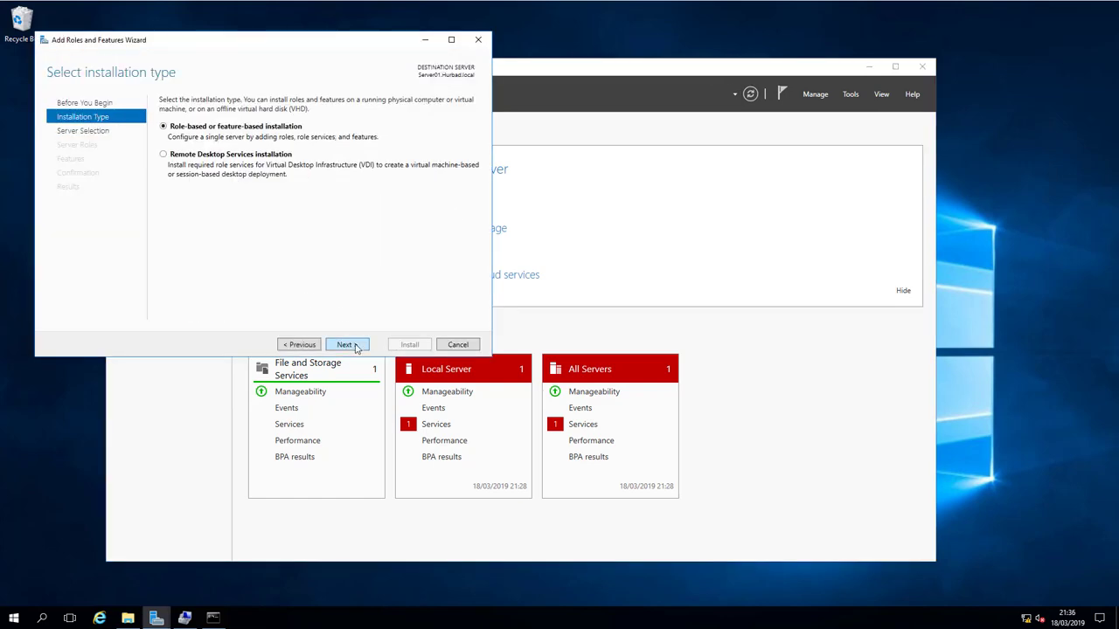
click(355, 346)
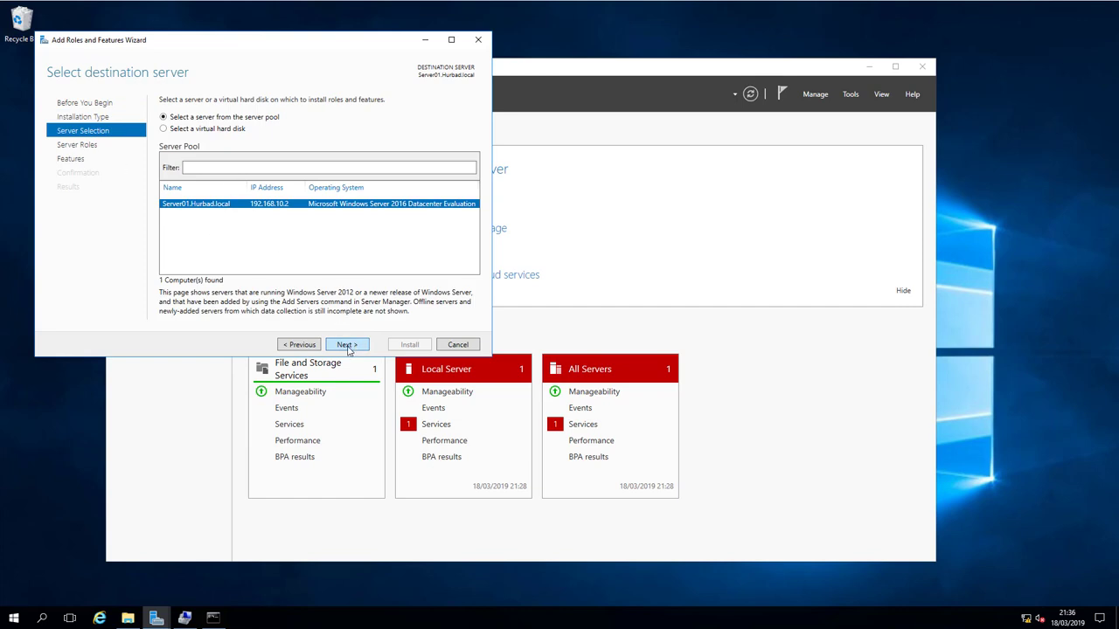
click(348, 346)
click(177, 222)
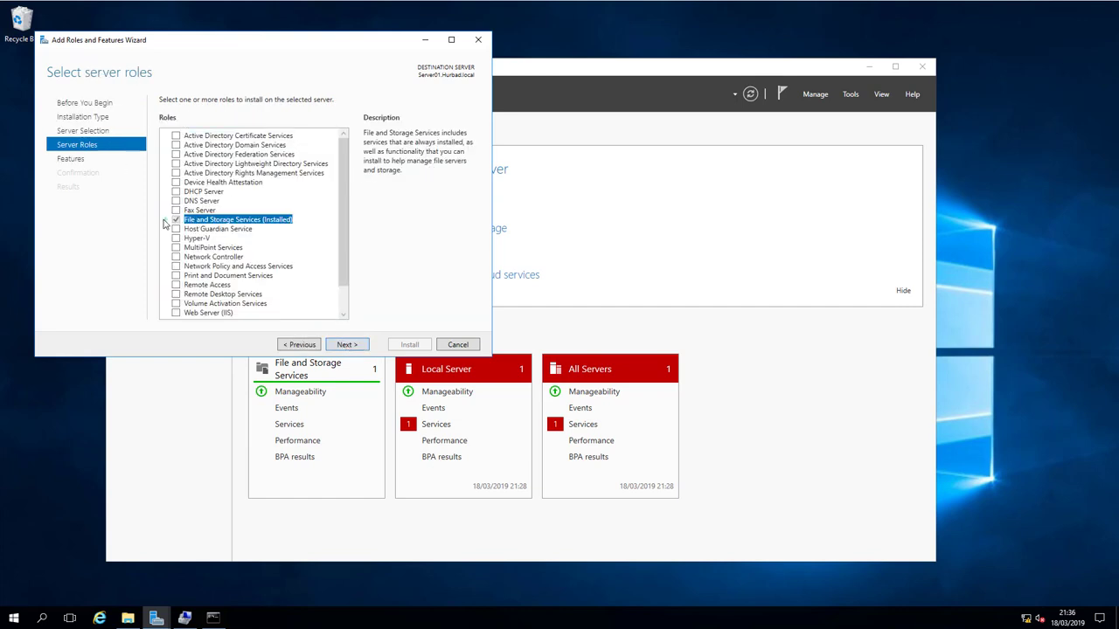
click(166, 219)
click(177, 229)
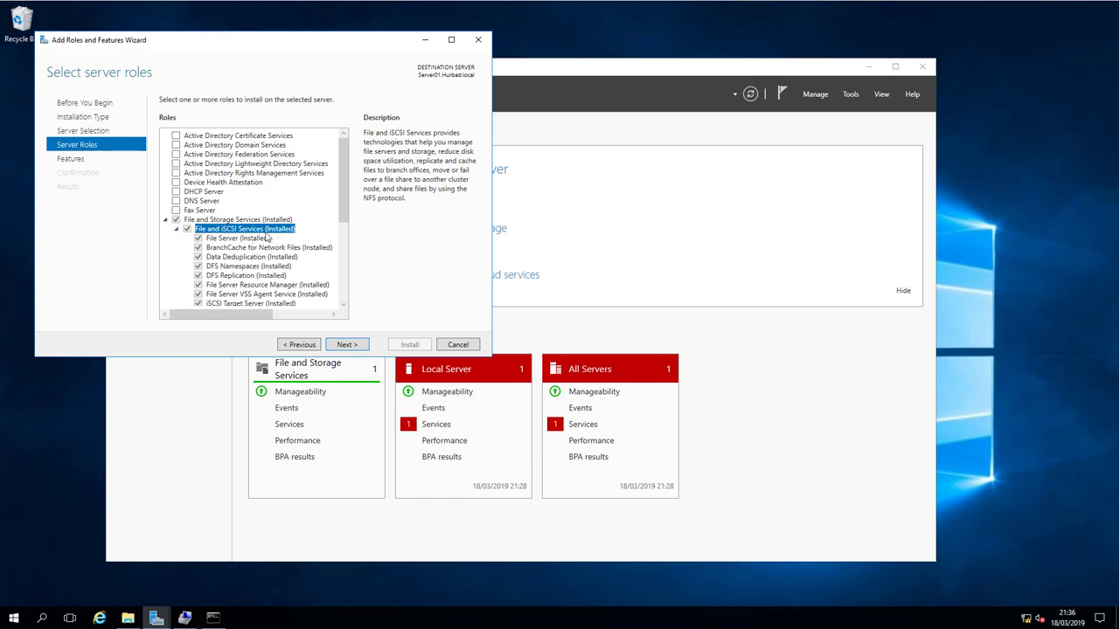
click(457, 346)
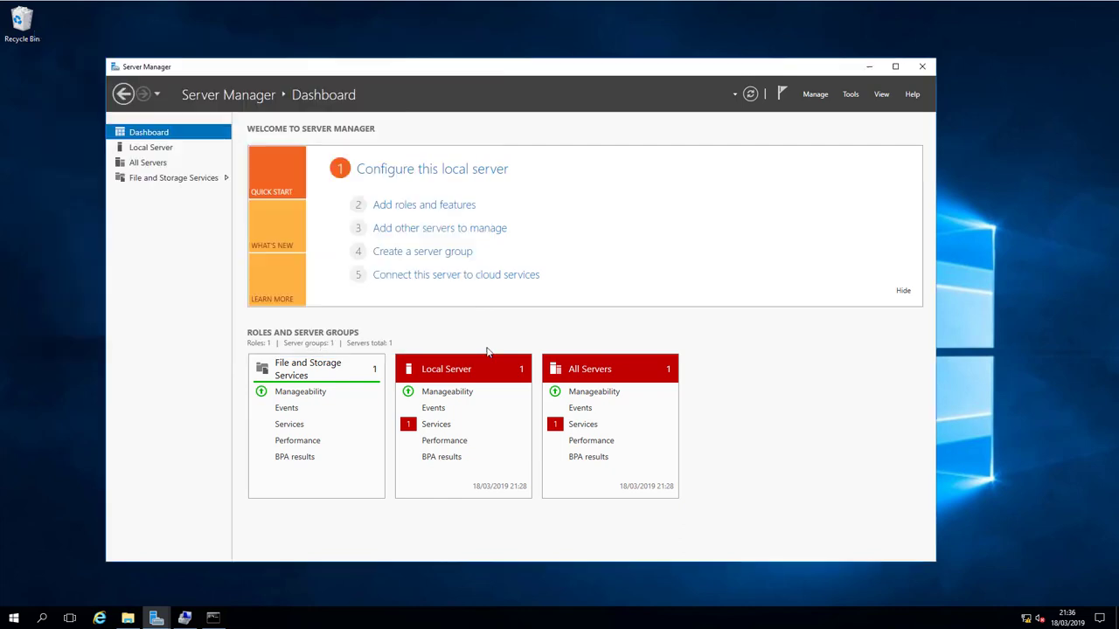
Start a new iSCSI virtual disk from File and Storage Services, stored on volume C: of Server01
click(168, 179)
click(196, 213)
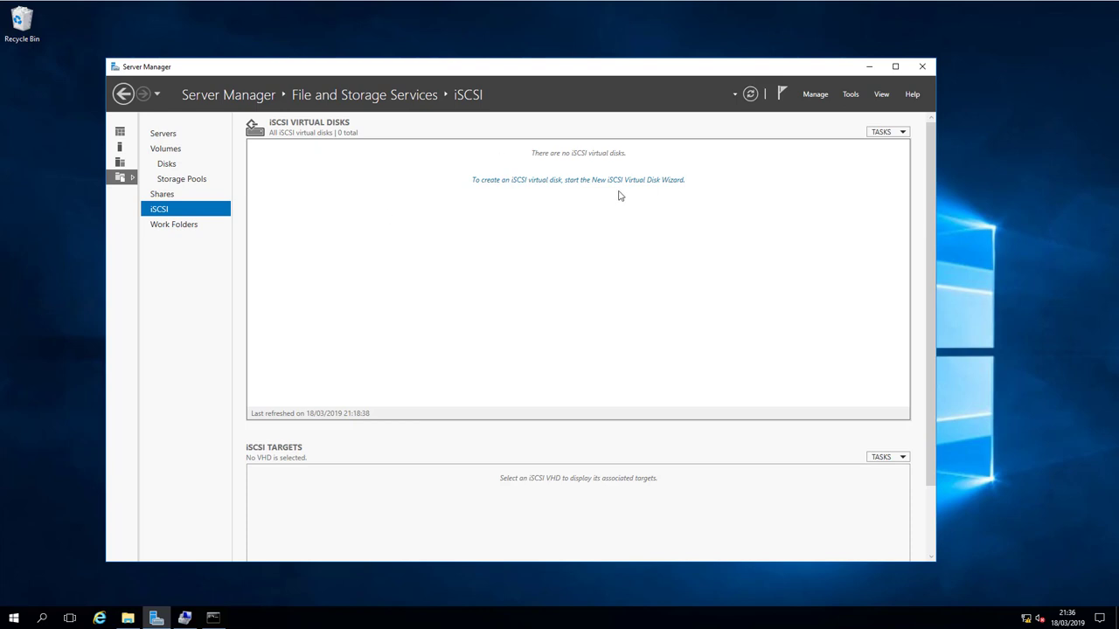
click(885, 131)
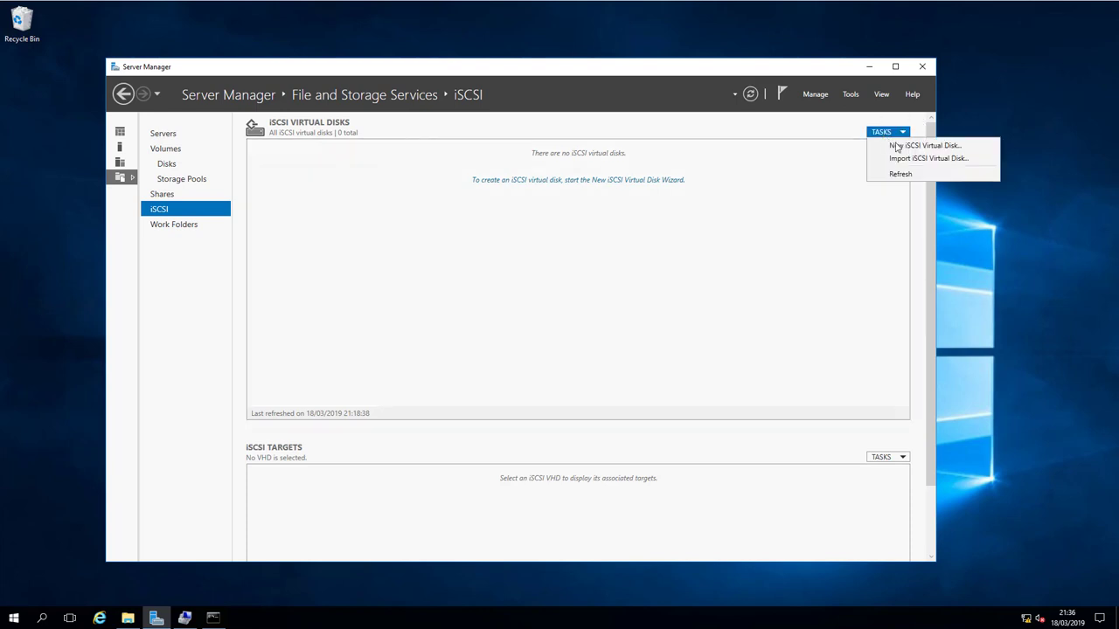
click(896, 148)
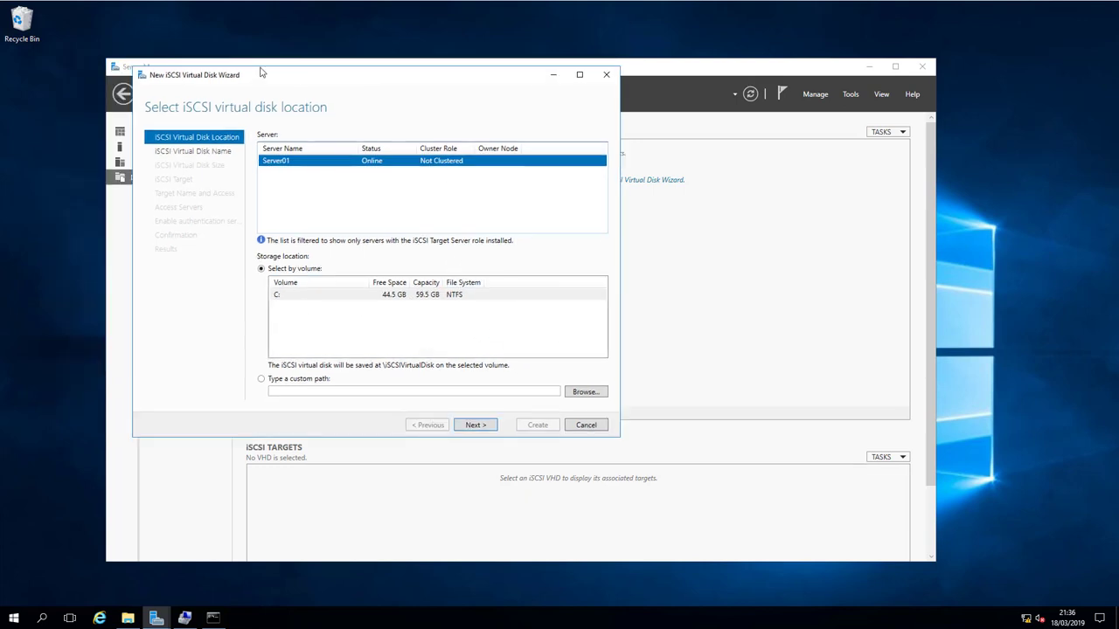
click(471, 425)
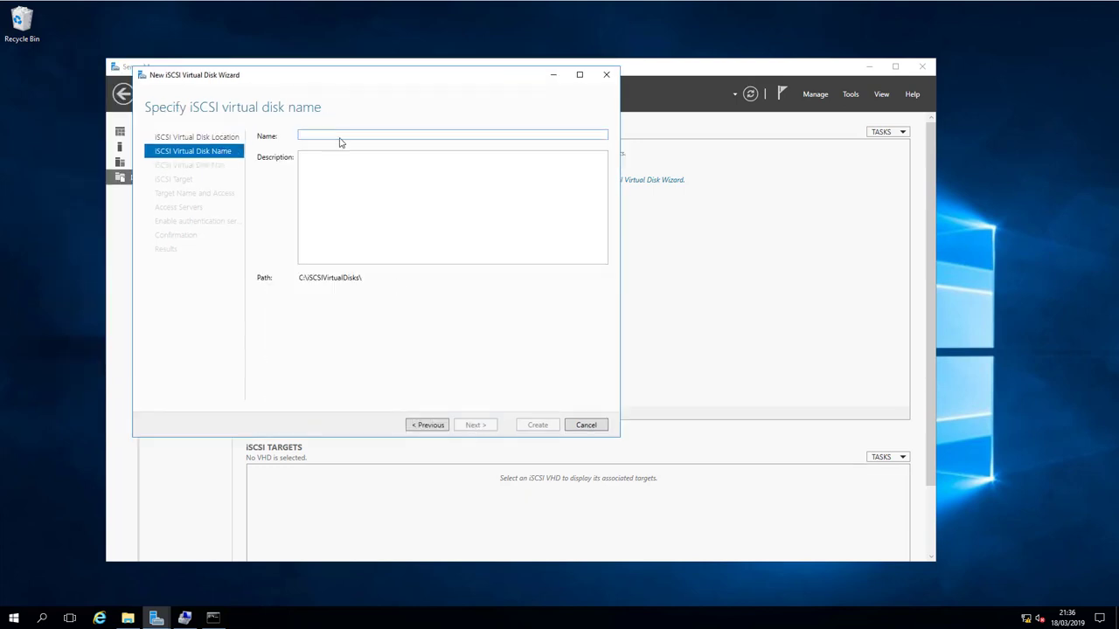
Name the iSCSI virtual disk iscsi10 and set its size to 20 GB, keeping it dynamically expanding
text(is)
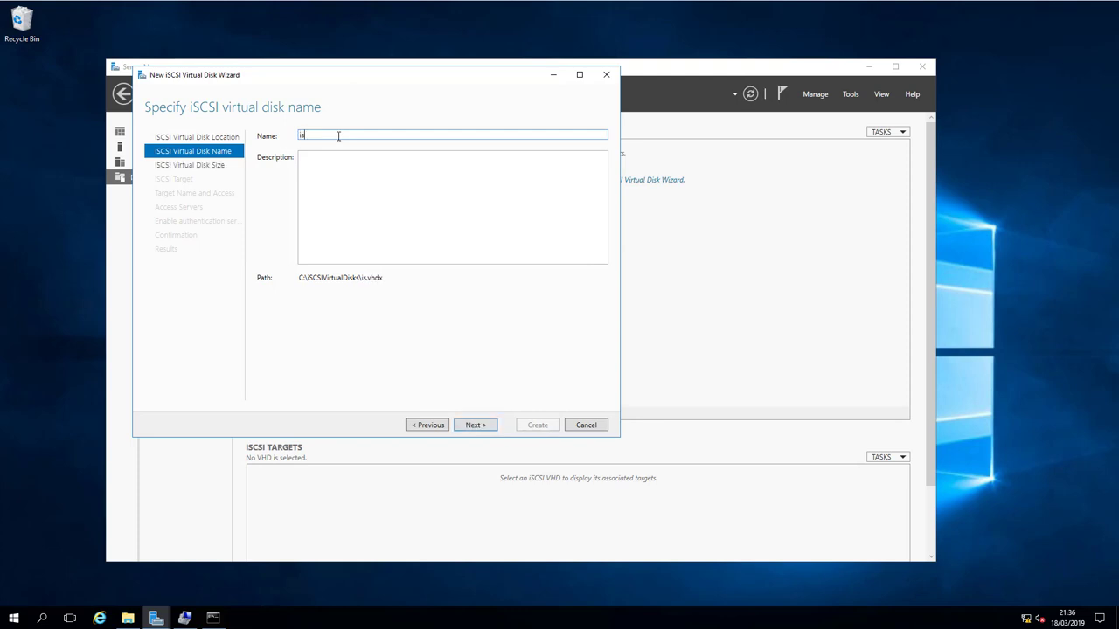
text(csi10)
click(474, 424)
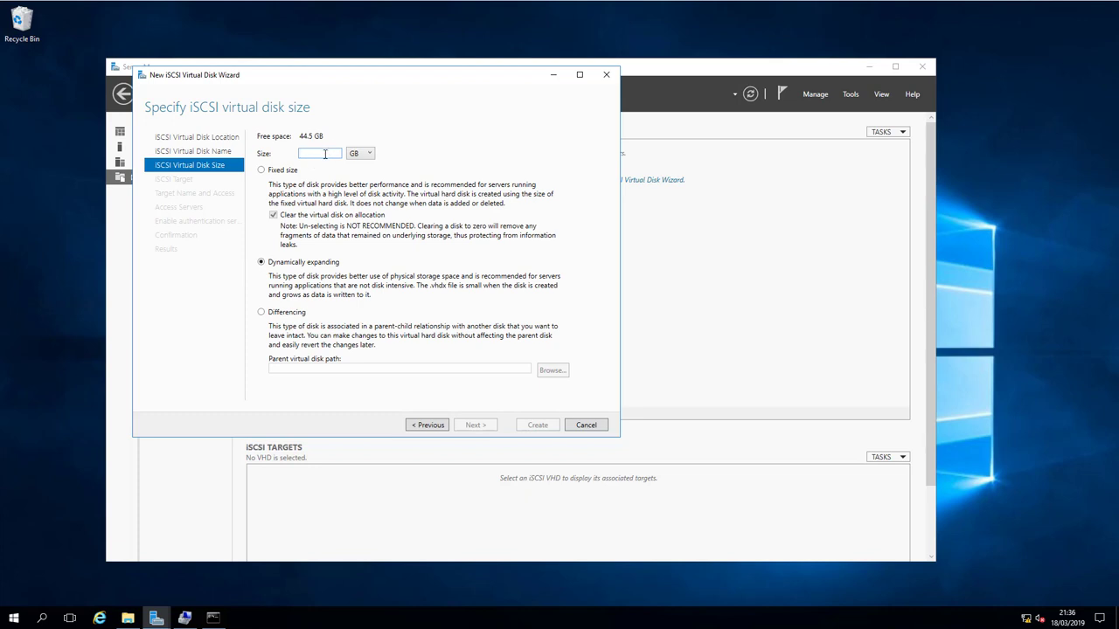
text(20)
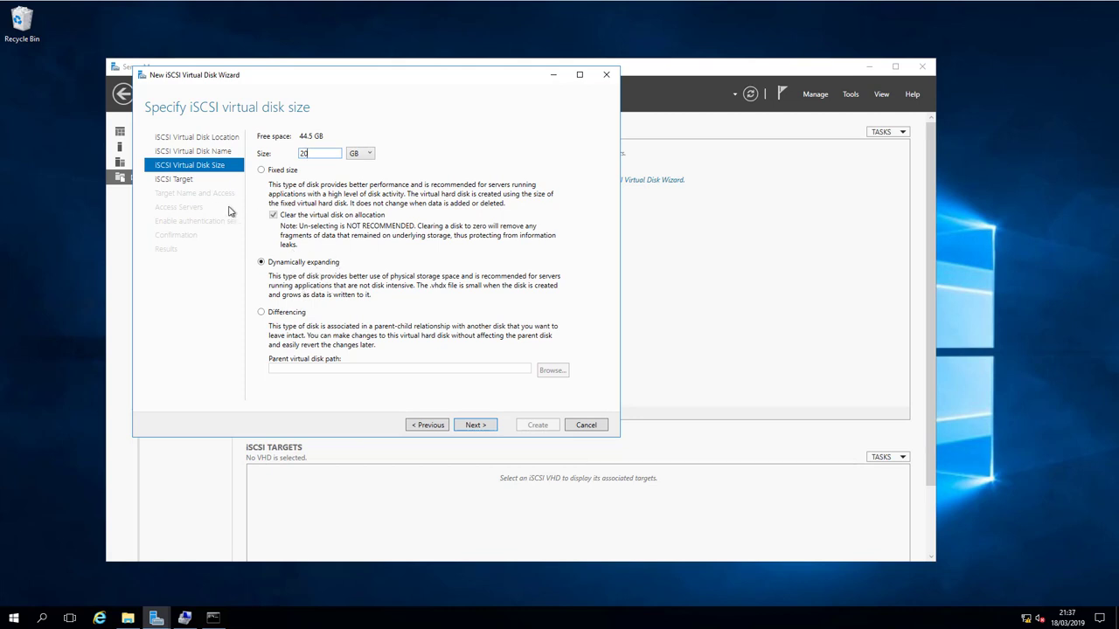
click(483, 425)
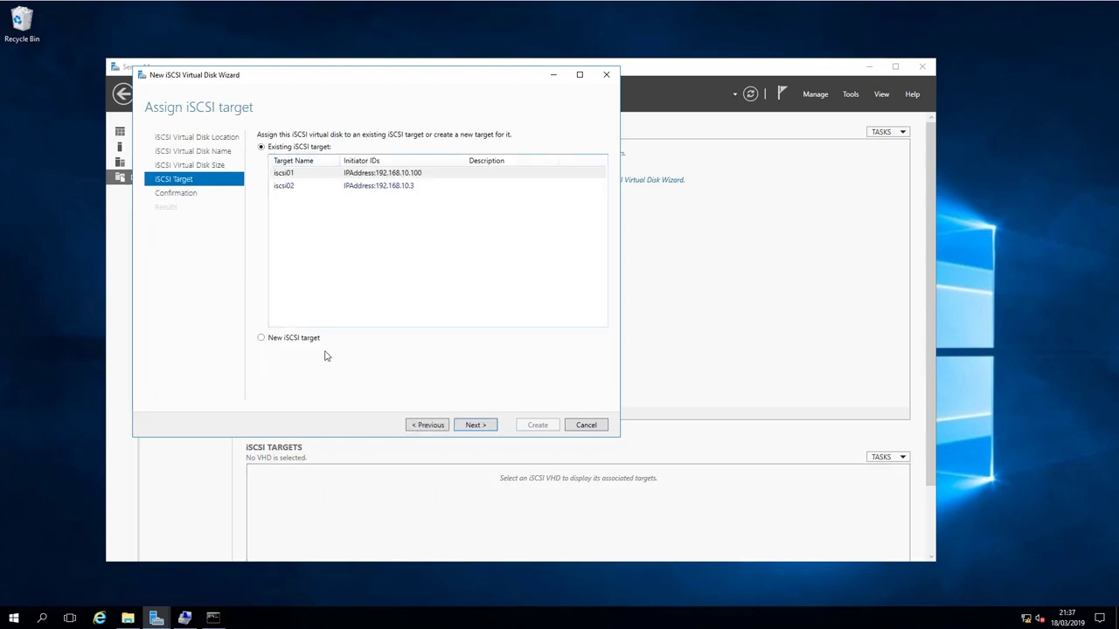
Assign the virtual disk to a new iSCSI target named iscsi10
click(277, 342)
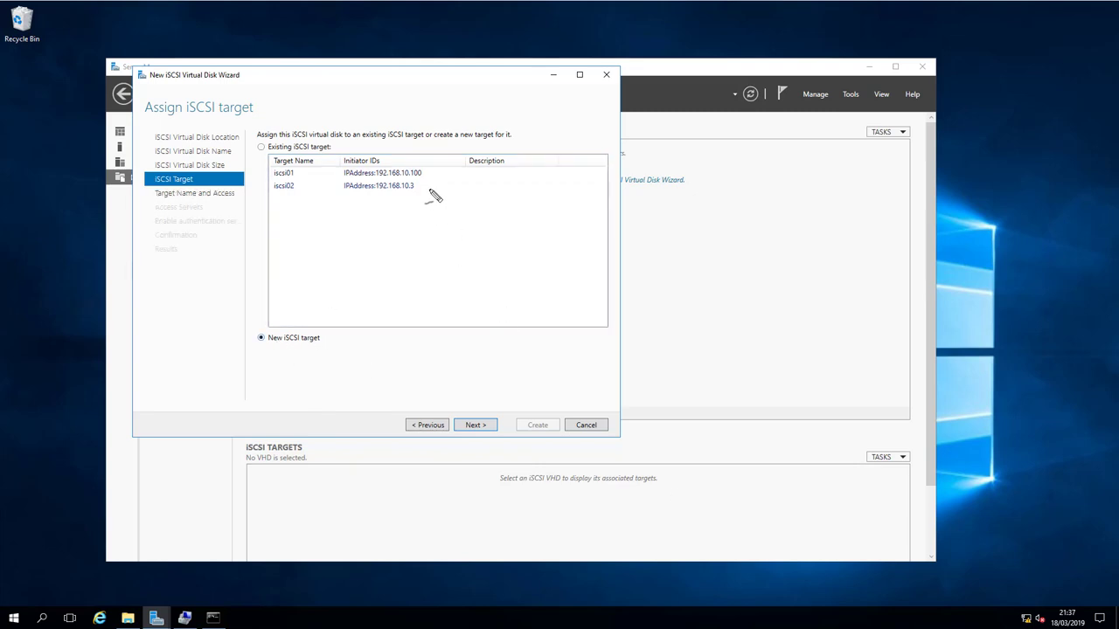
mouse_move(421, 173)
mouse_down()
mouse_move(330, 178)
mouse_move(362, 175)
mouse_up()
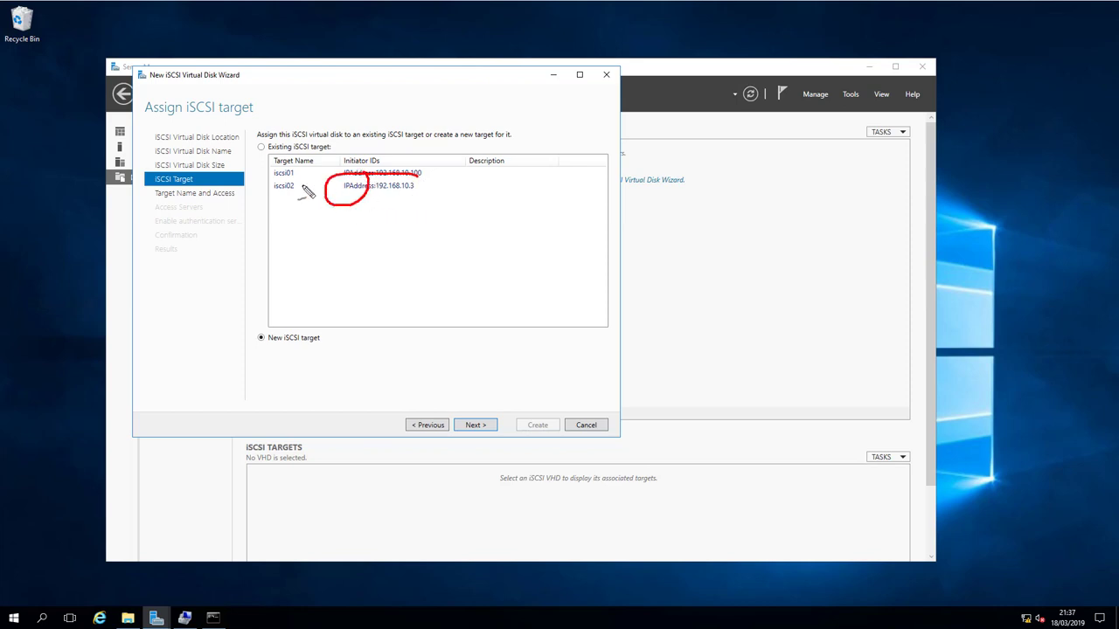
key(Escape)
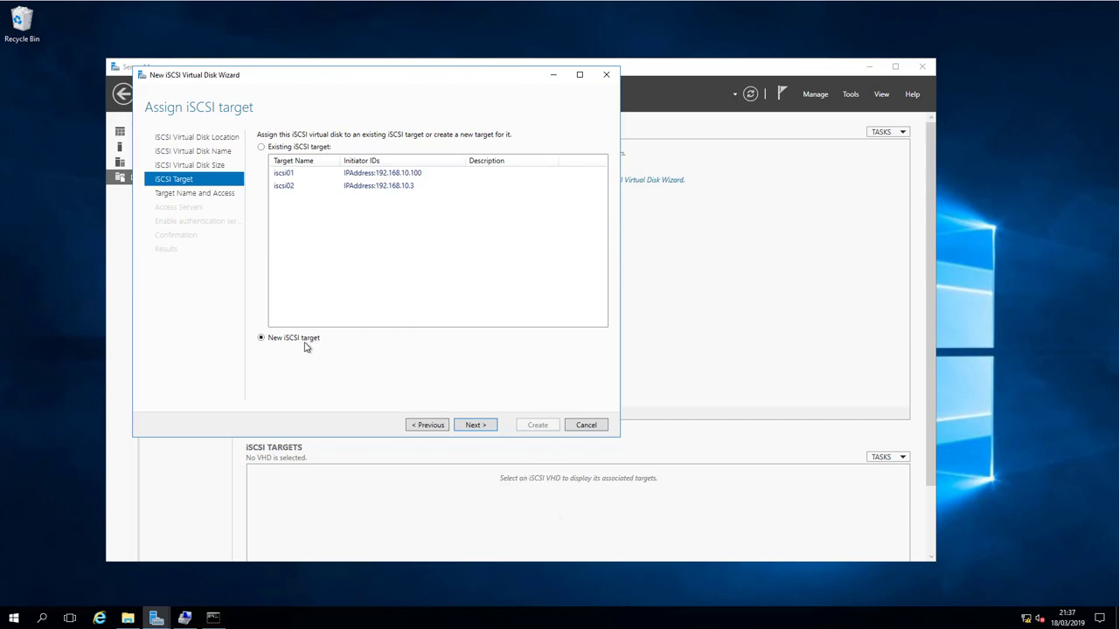
click(486, 426)
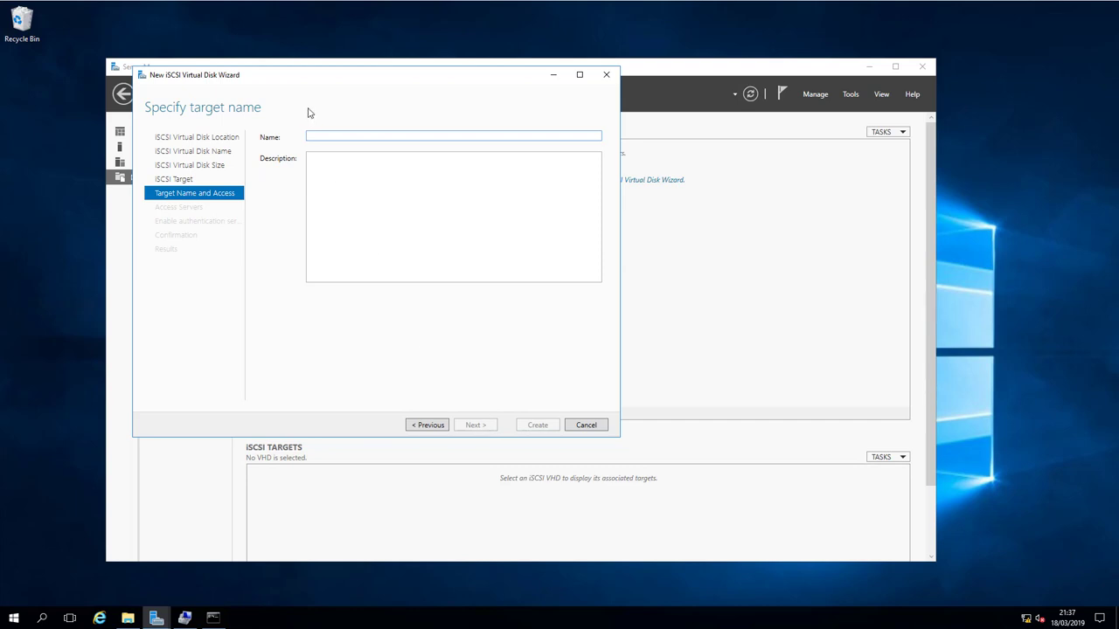
text(i)
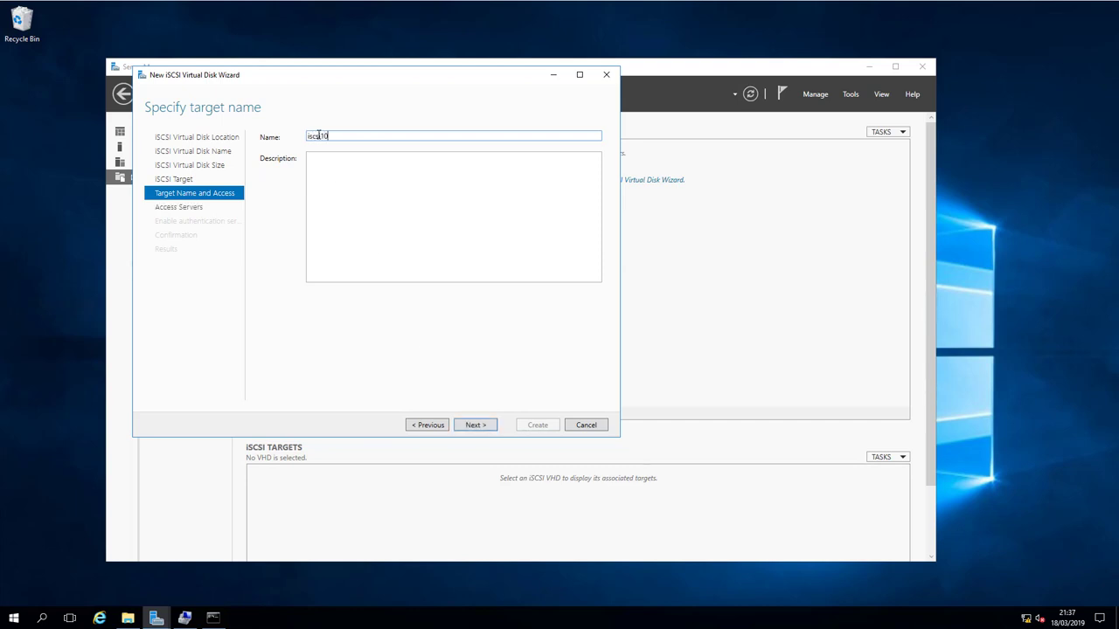
text(scsi10)
click(484, 426)
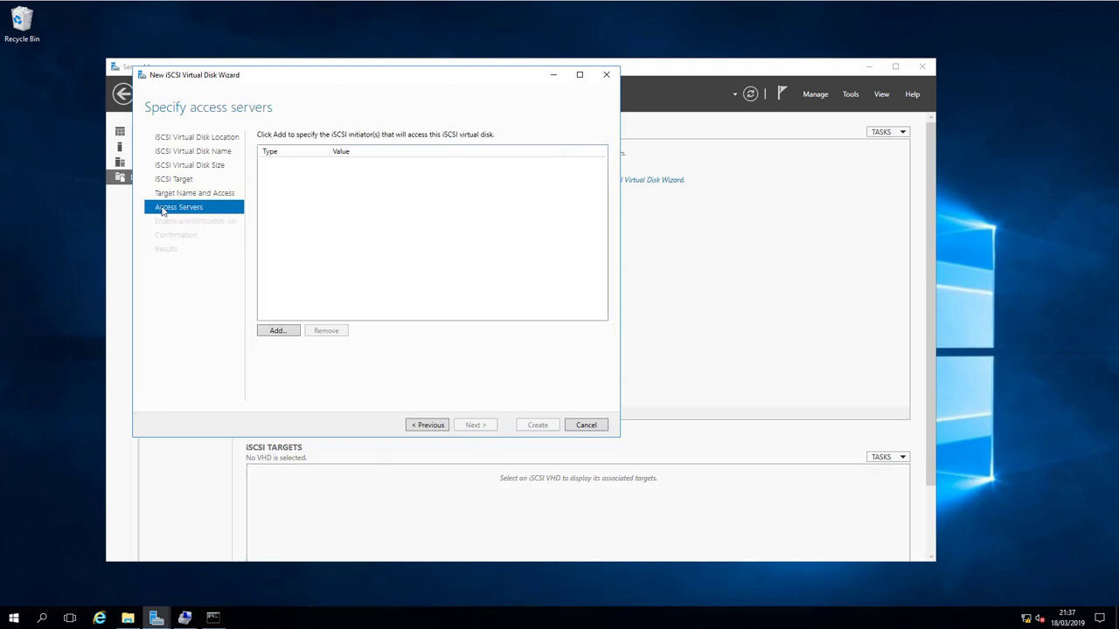
Begin adding an access server, choosing IP Address as the type of value identifying the initiator
click(277, 332)
click(124, 324)
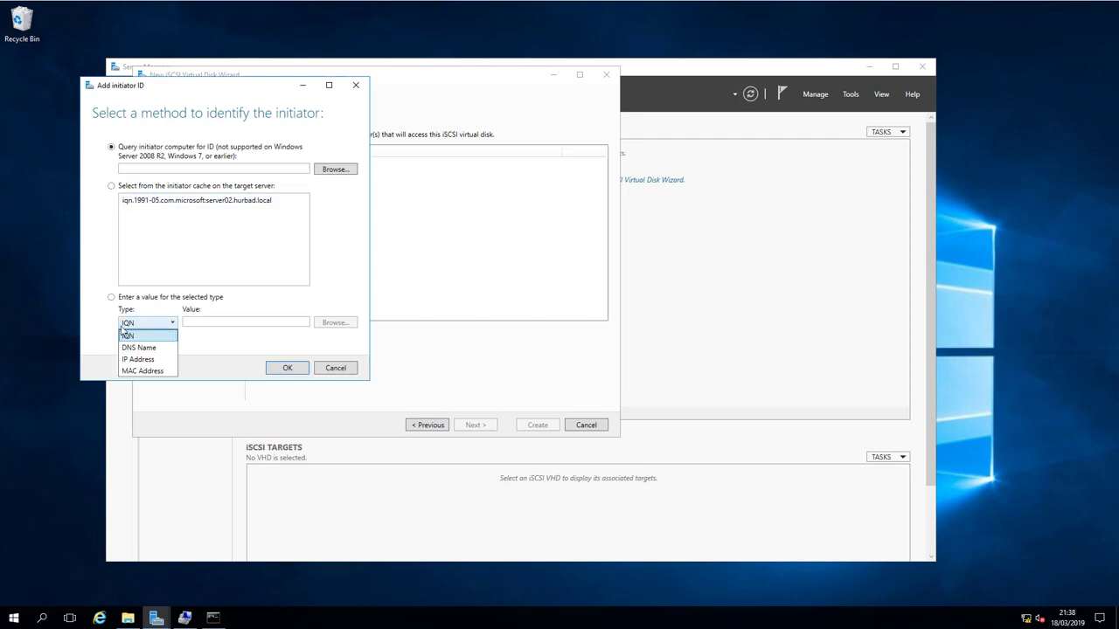
click(163, 361)
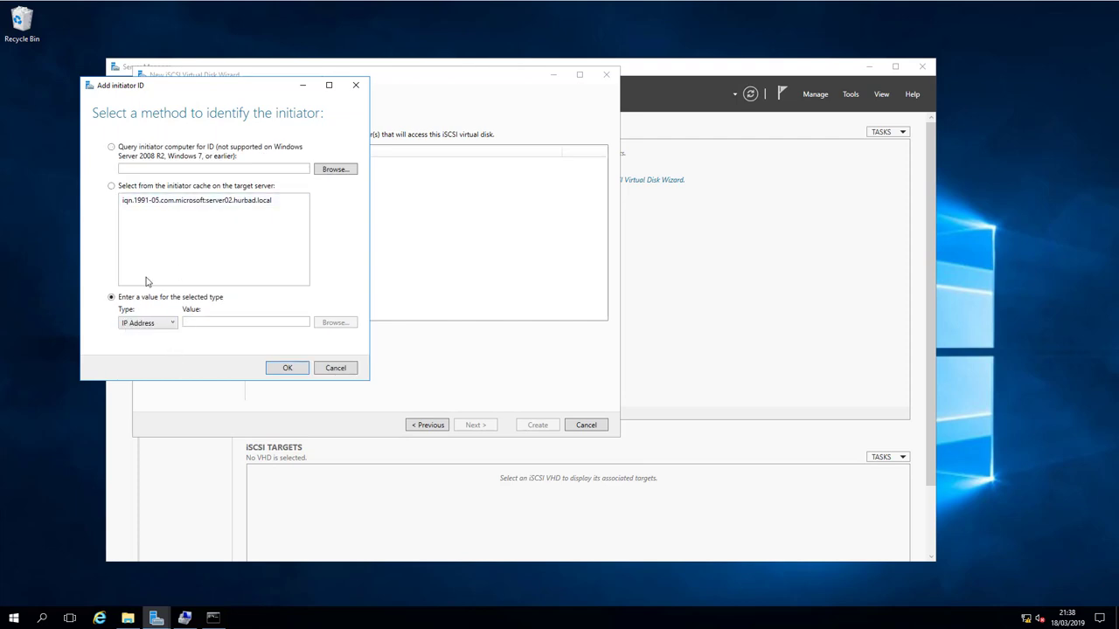
click(202, 320)
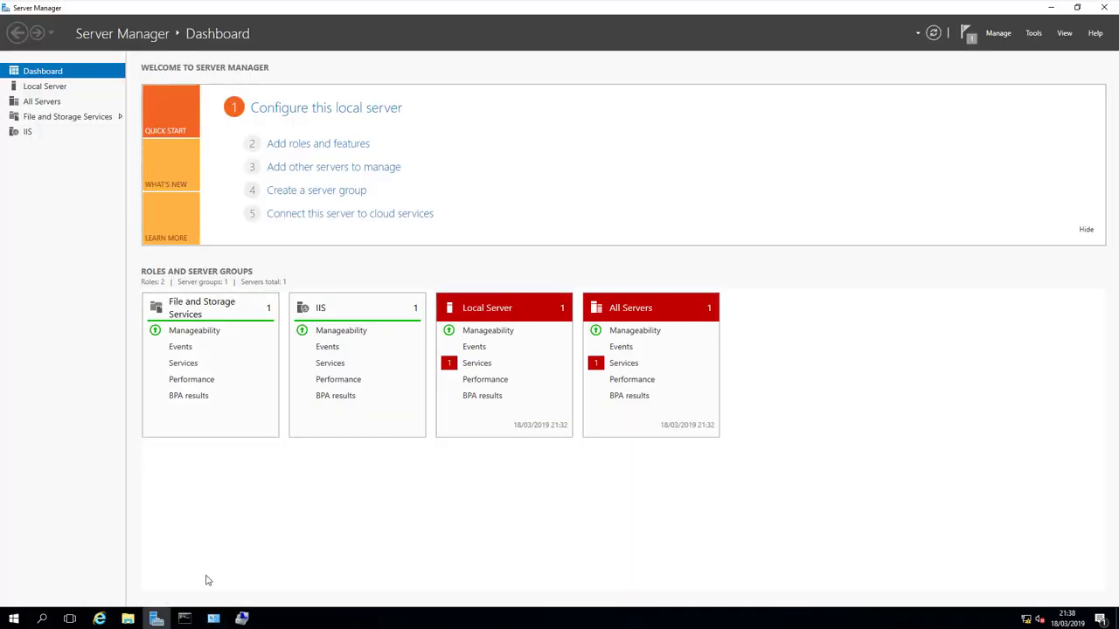
Switch to the Command Prompt on Server02 and run ipconfig /all to look up its host name and IPv4 address
click(184, 618)
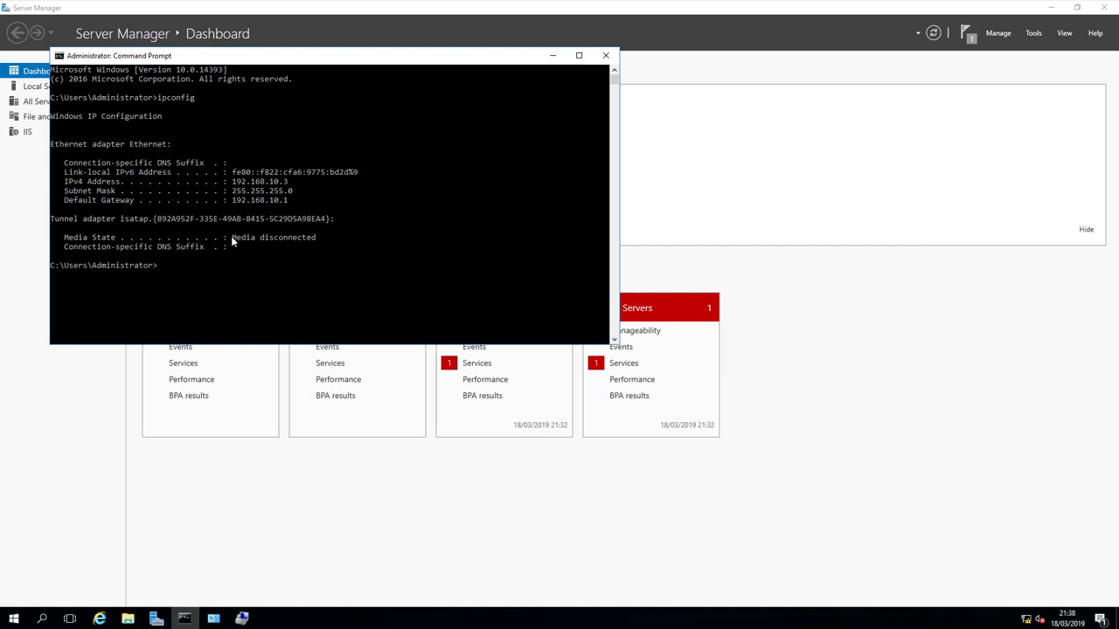
key(Up)
key(Return)
scroll(312, 142, up, 4)
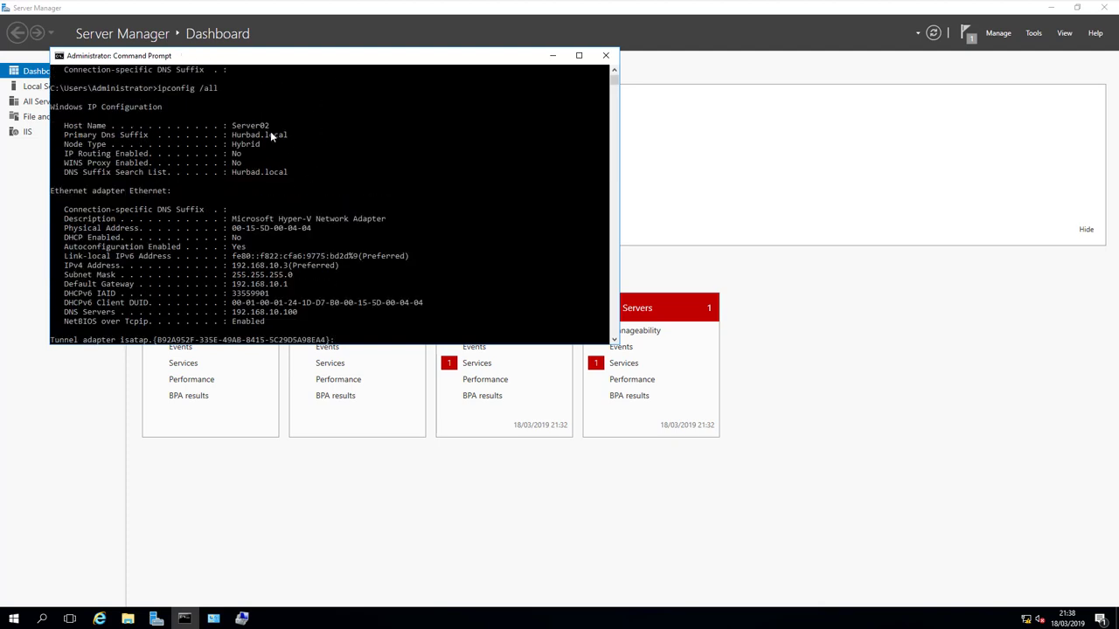
scroll(306, 288, down, 1)
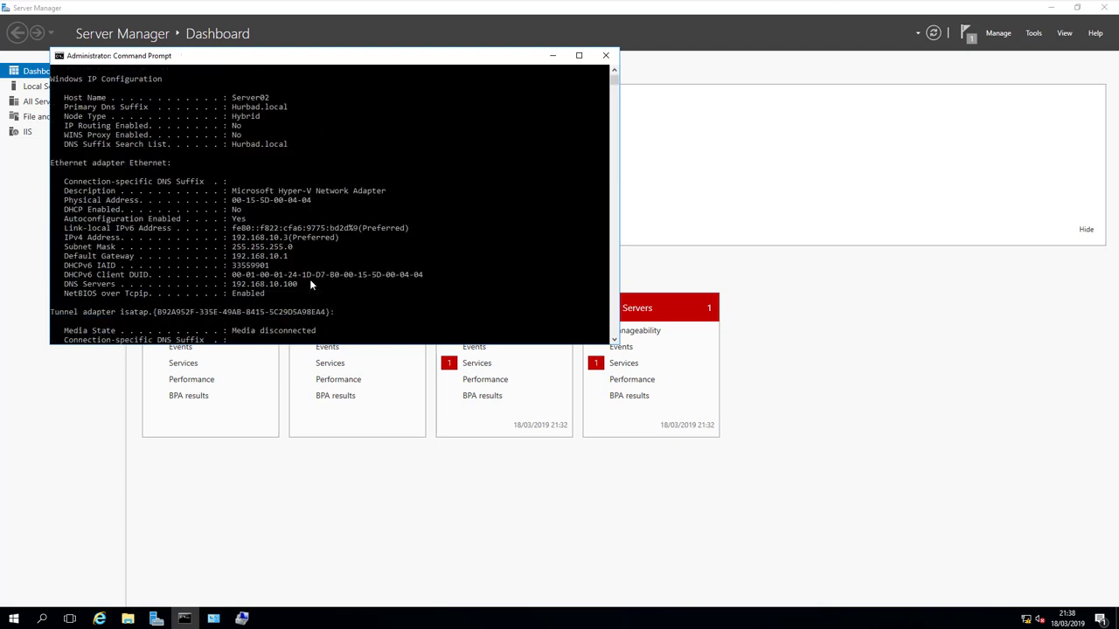
click(285, 240)
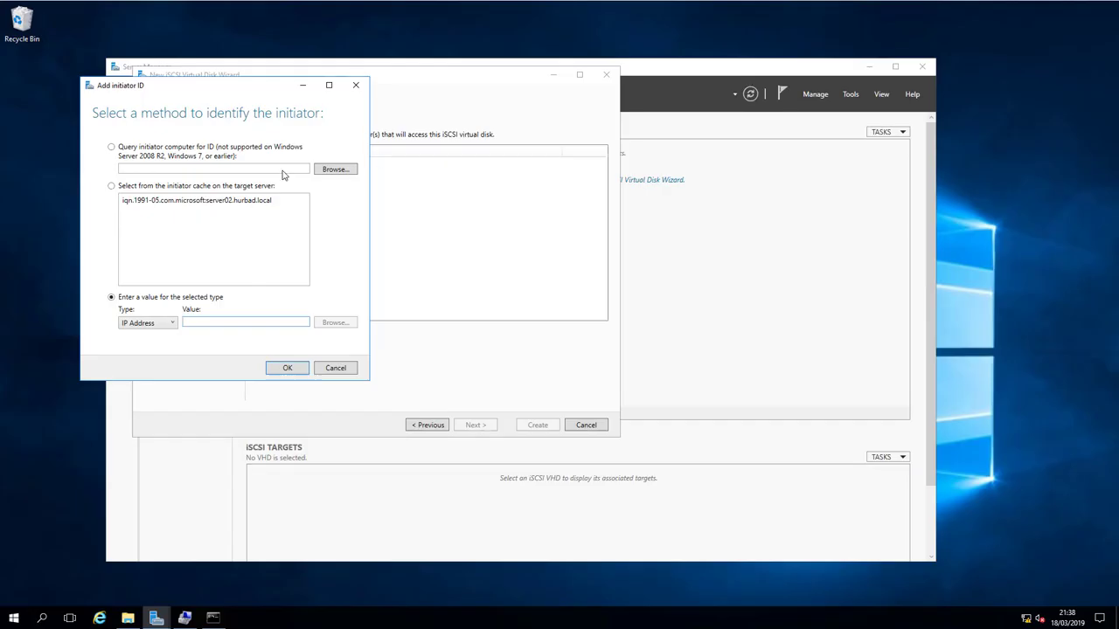
Back on Server01, add the initiator with IP address 192.168.10.3 and continue to the authentication settings
click(218, 320)
text(192.168.)
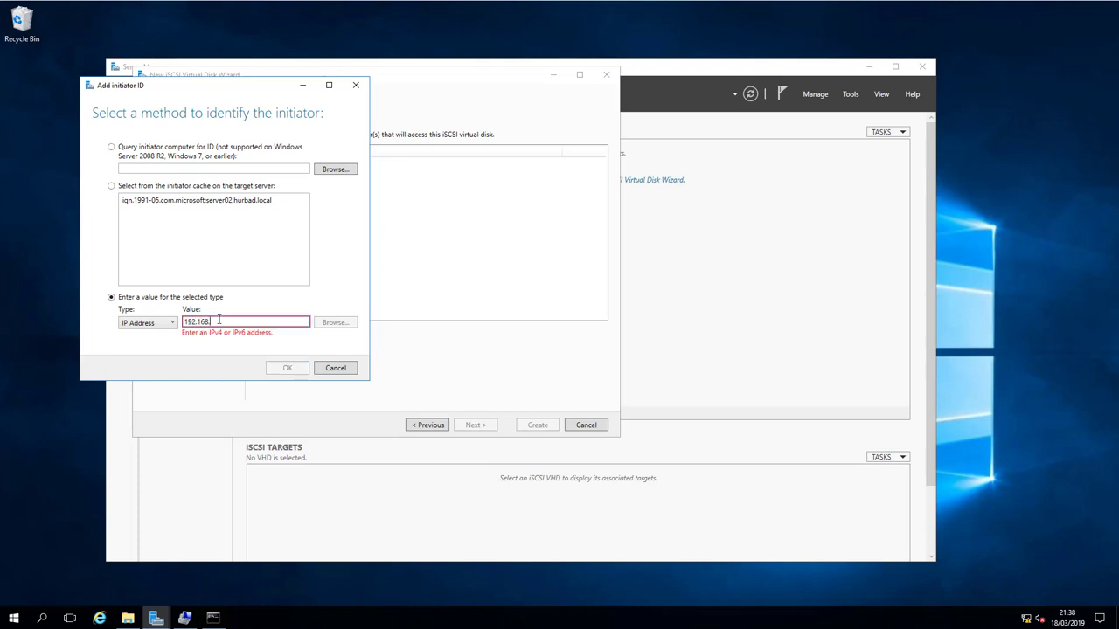
text(10.3)
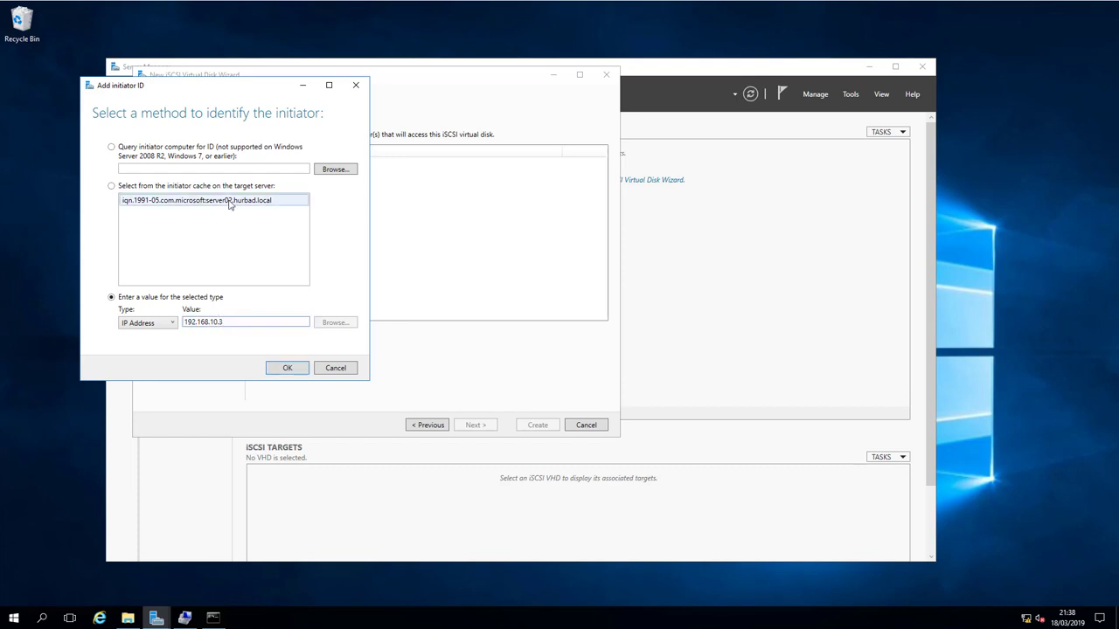
click(288, 368)
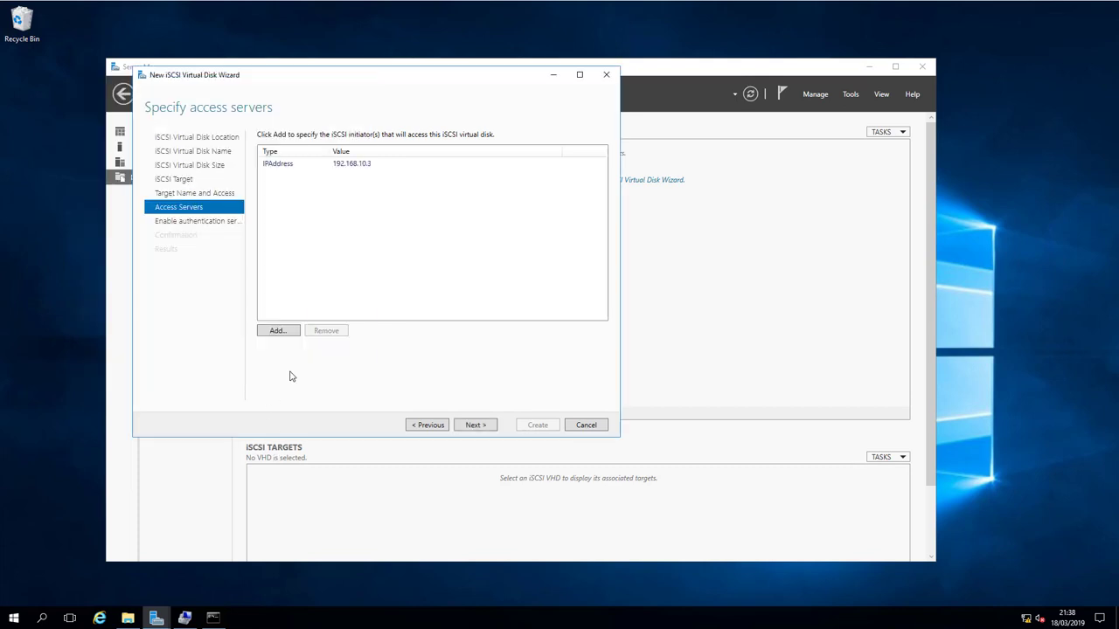
click(299, 167)
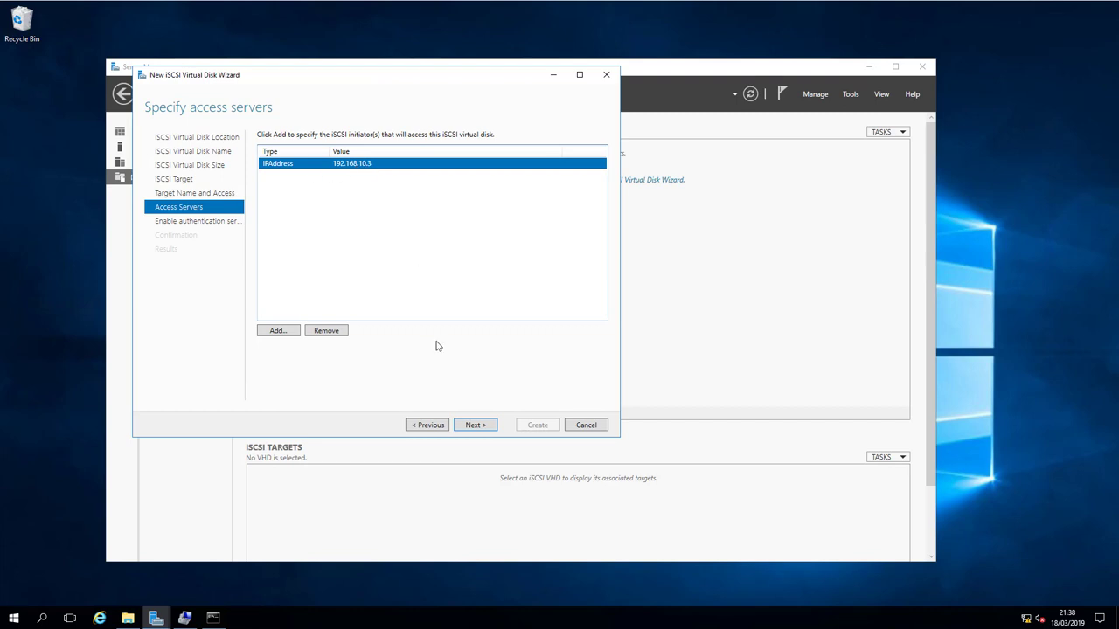
click(480, 426)
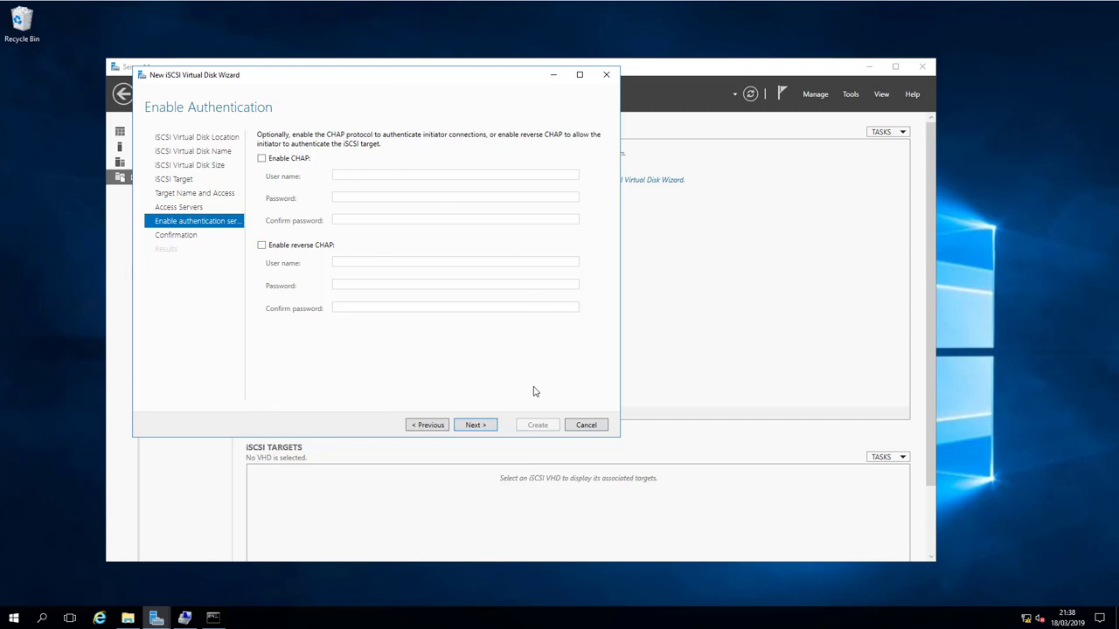
Leave CHAP and reverse CHAP disabled and create the iscsi10 virtual disk and target with the chosen settings
click(489, 432)
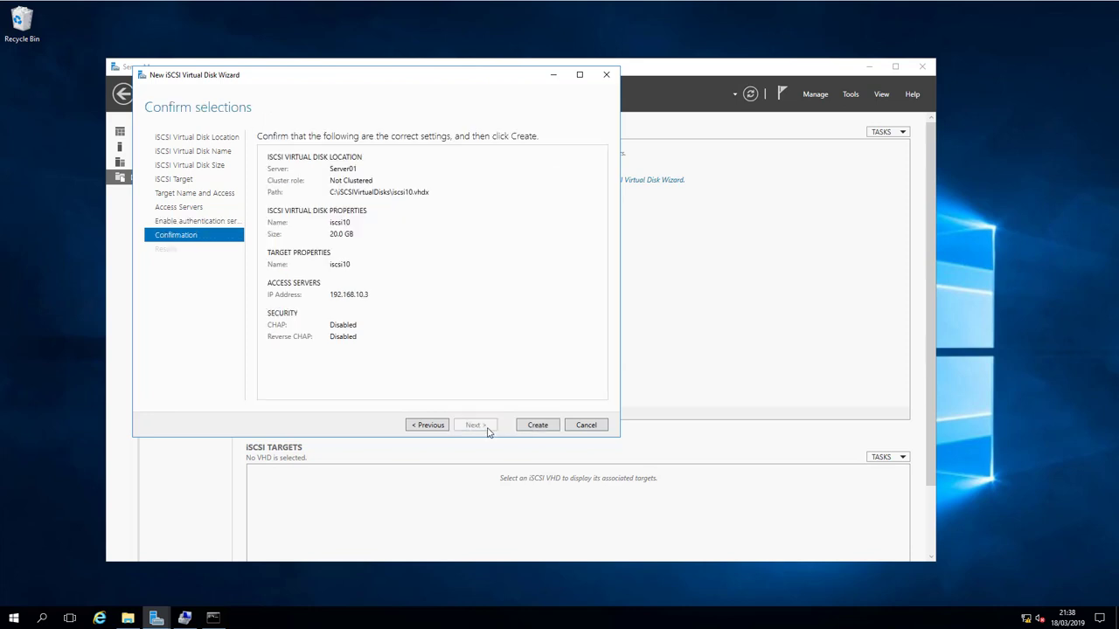
click(535, 426)
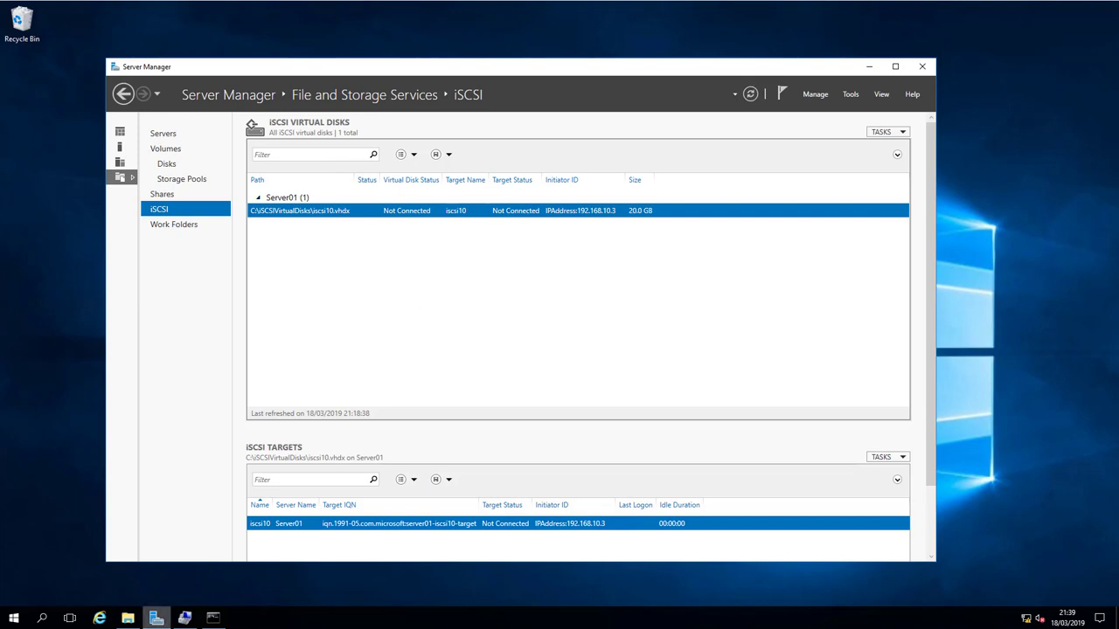
Switch to Server02, minimise the Command Prompt and open iSCSI Initiator to view its discovered targets
click(184, 618)
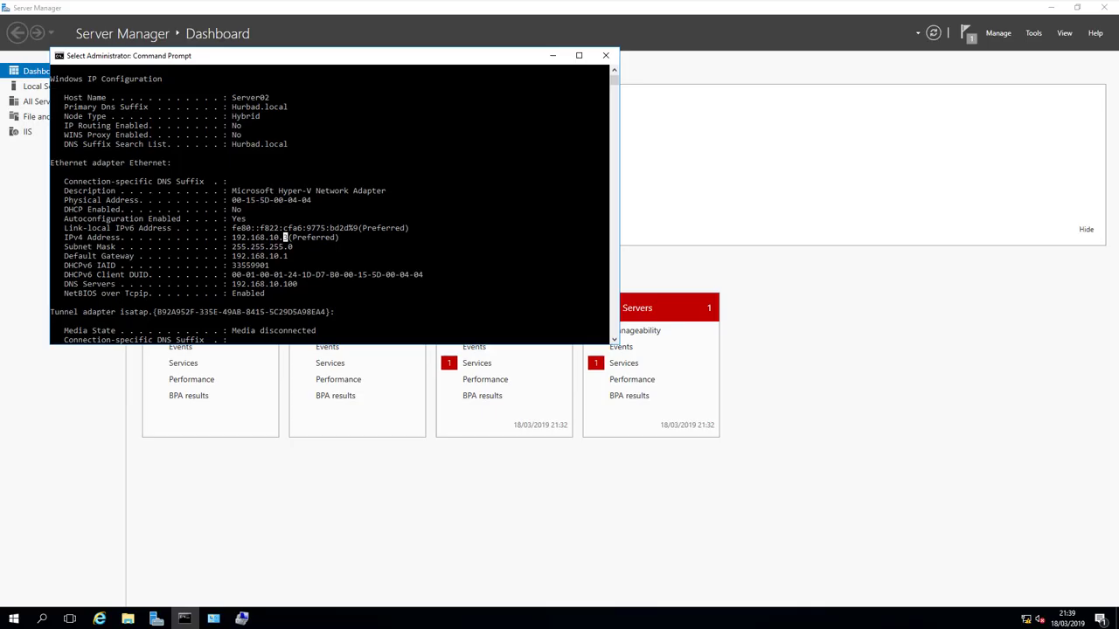
click(554, 58)
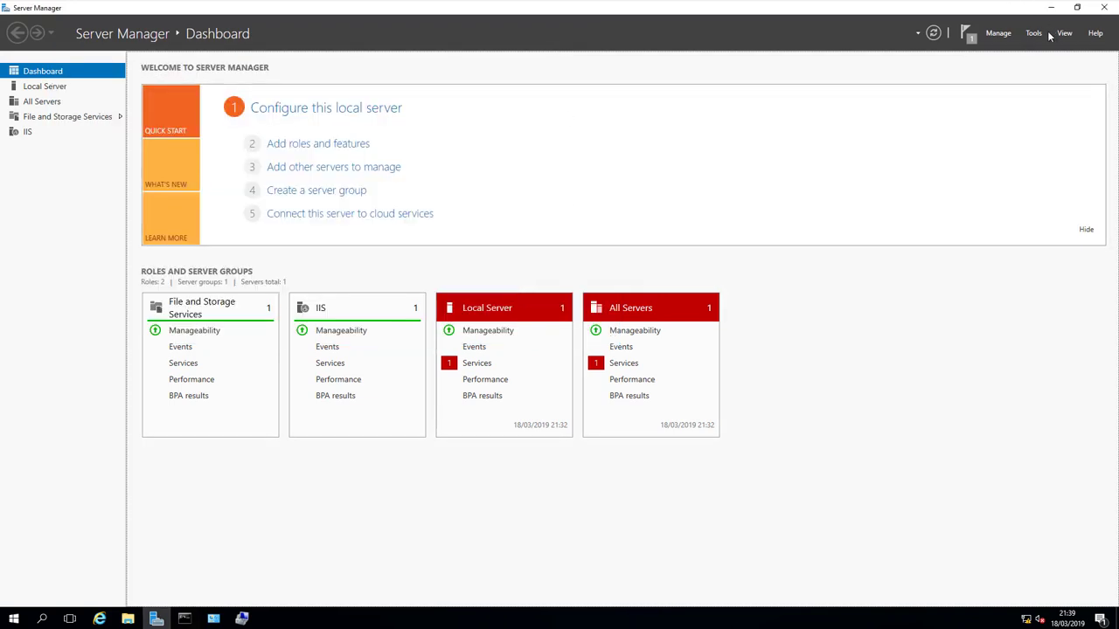
click(1033, 33)
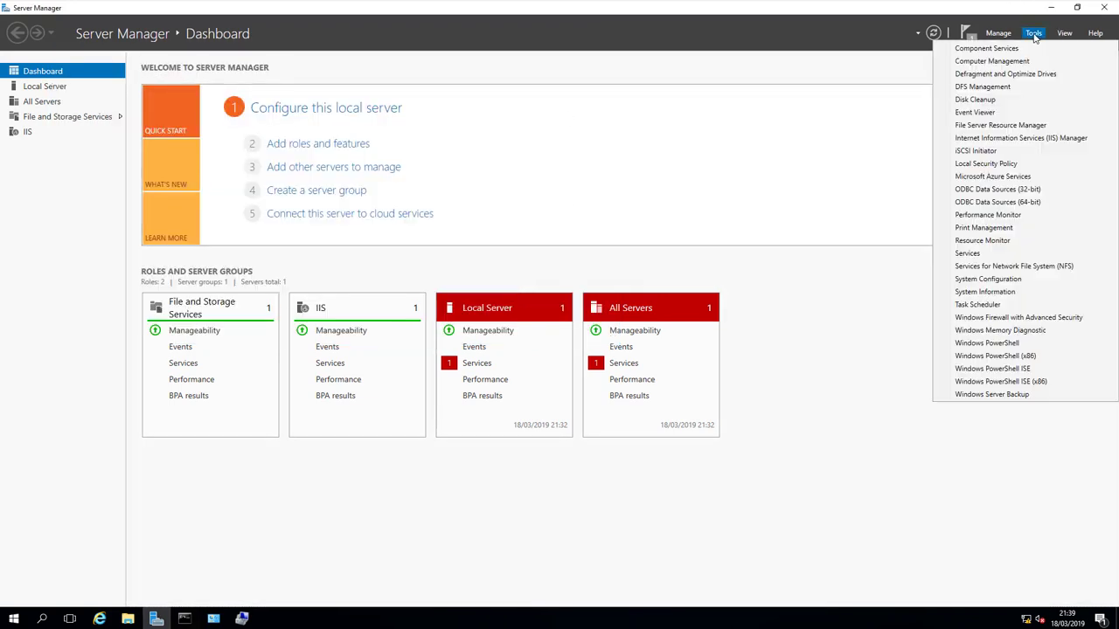
click(976, 152)
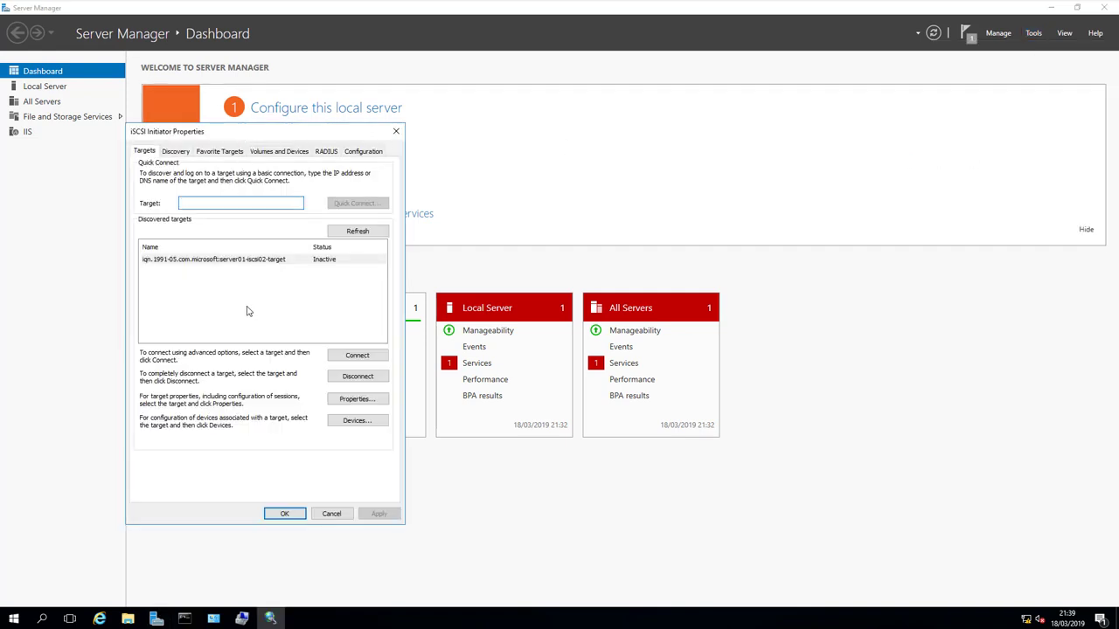
click(188, 260)
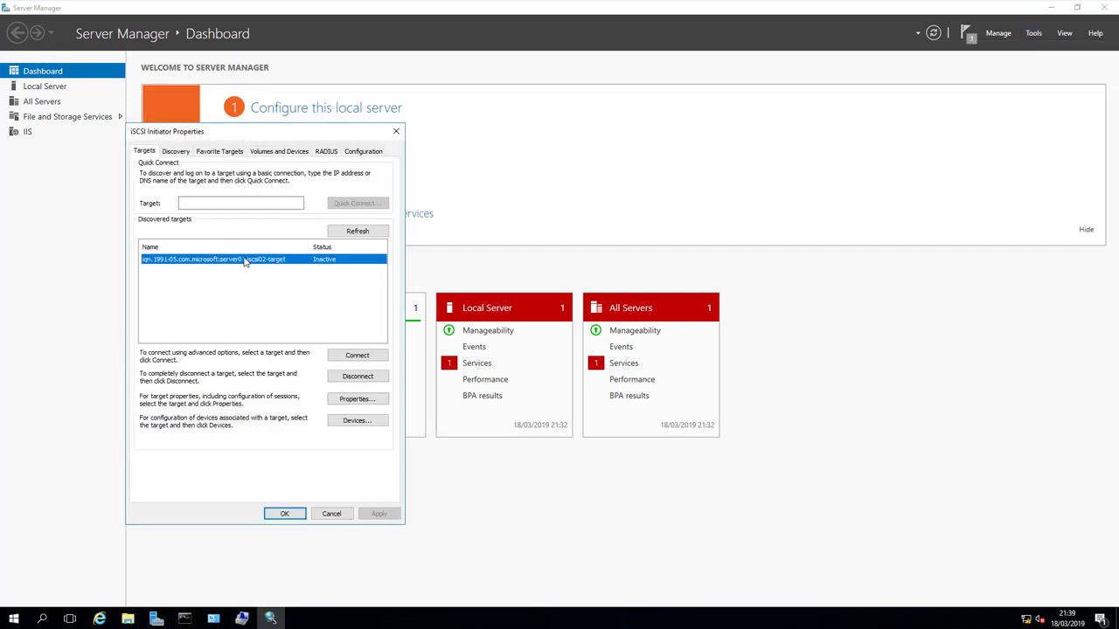
click(210, 276)
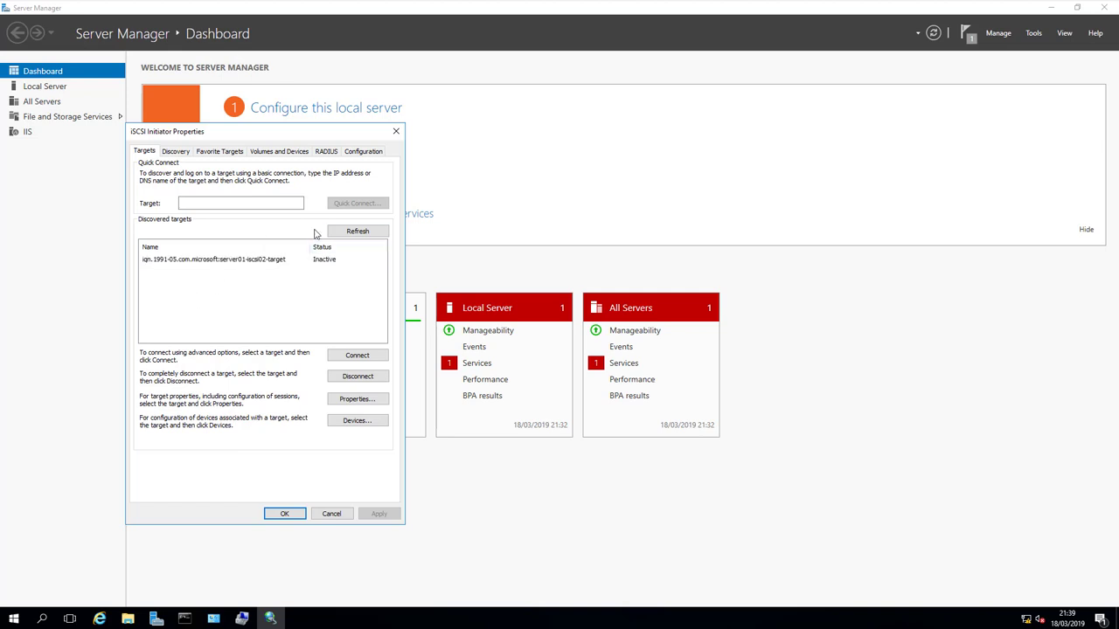
Look up Server01's IPv4 address in its Command Prompt, and return to the Quick Connect target entry on Server02
click(194, 203)
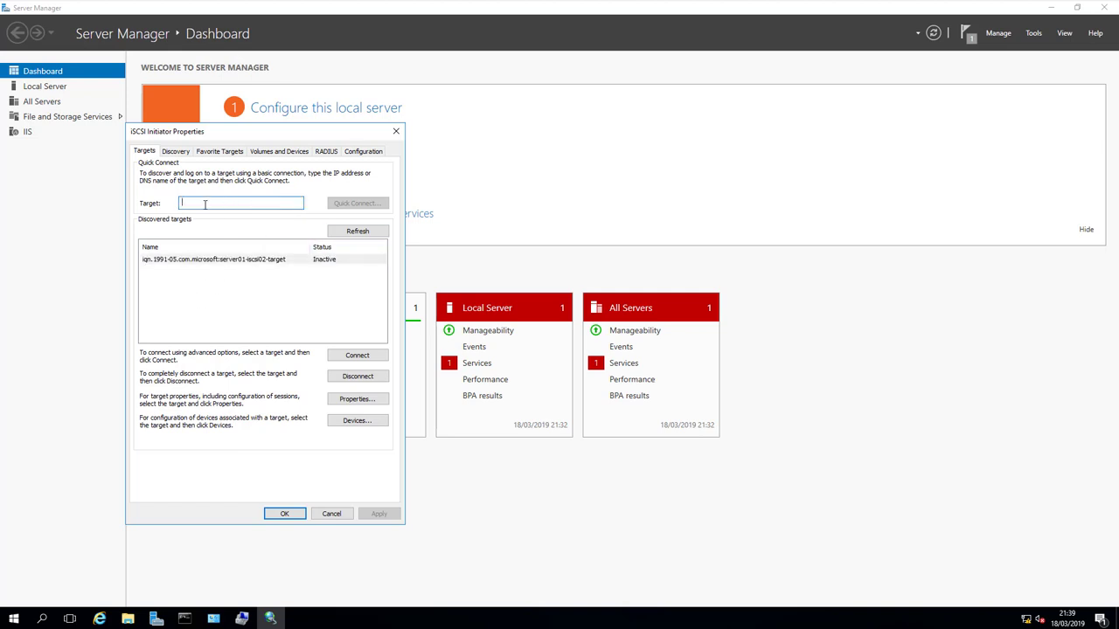
mouse_move(242, 618)
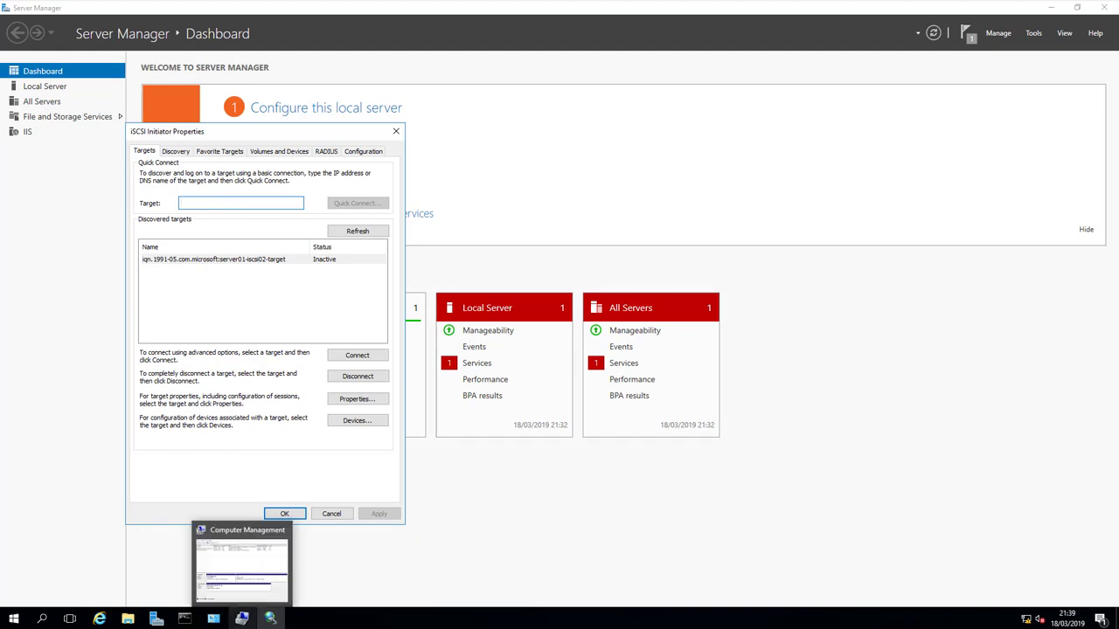
click(105, 626)
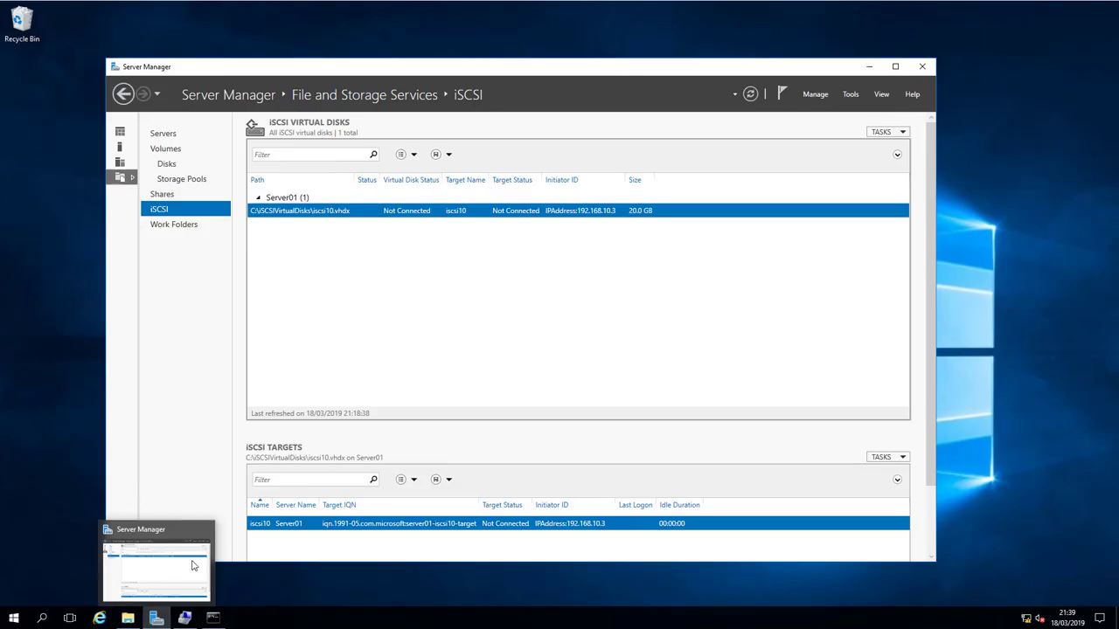
click(213, 618)
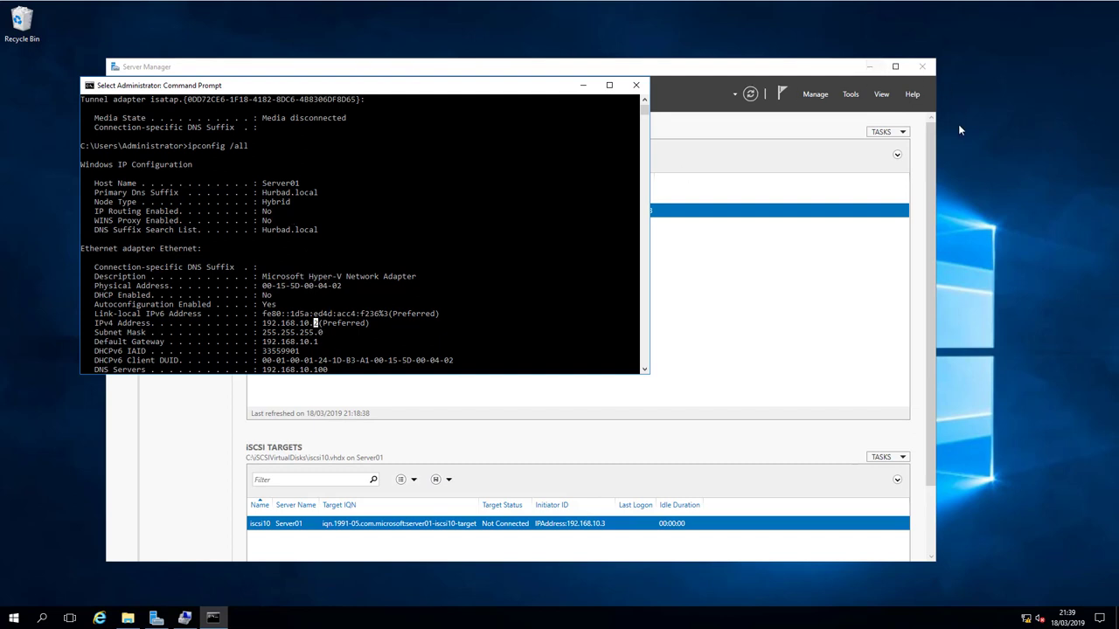
mouse_move(213, 617)
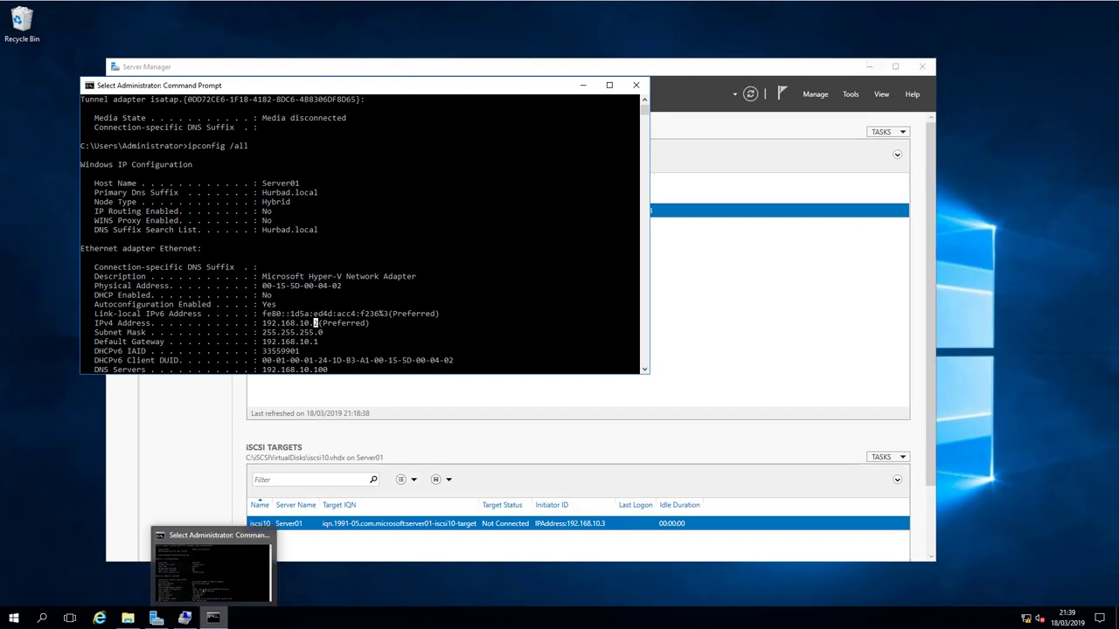
click(213, 626)
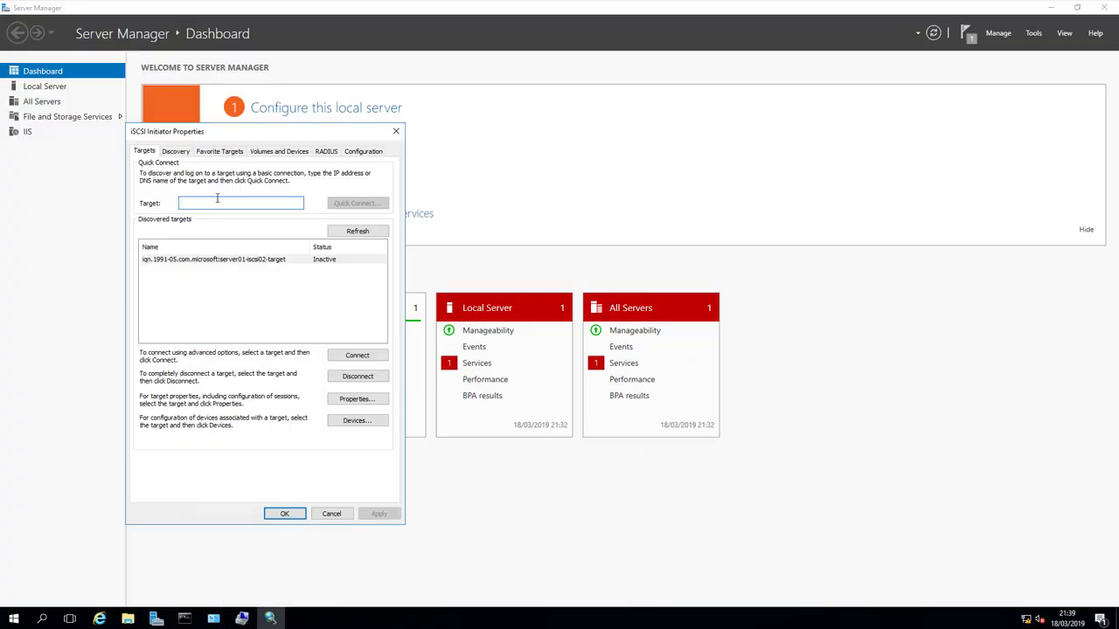
Discover the targets at 192.168.10.2 with Quick Connect and connect to the iscsi02 target
text(192.168.10.2)
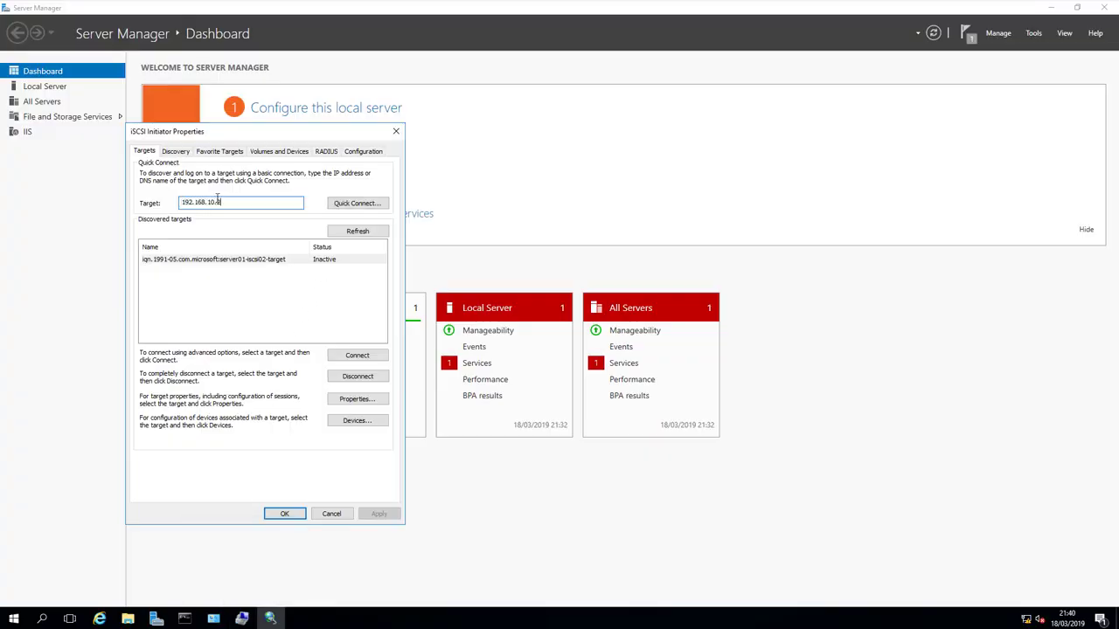
click(350, 205)
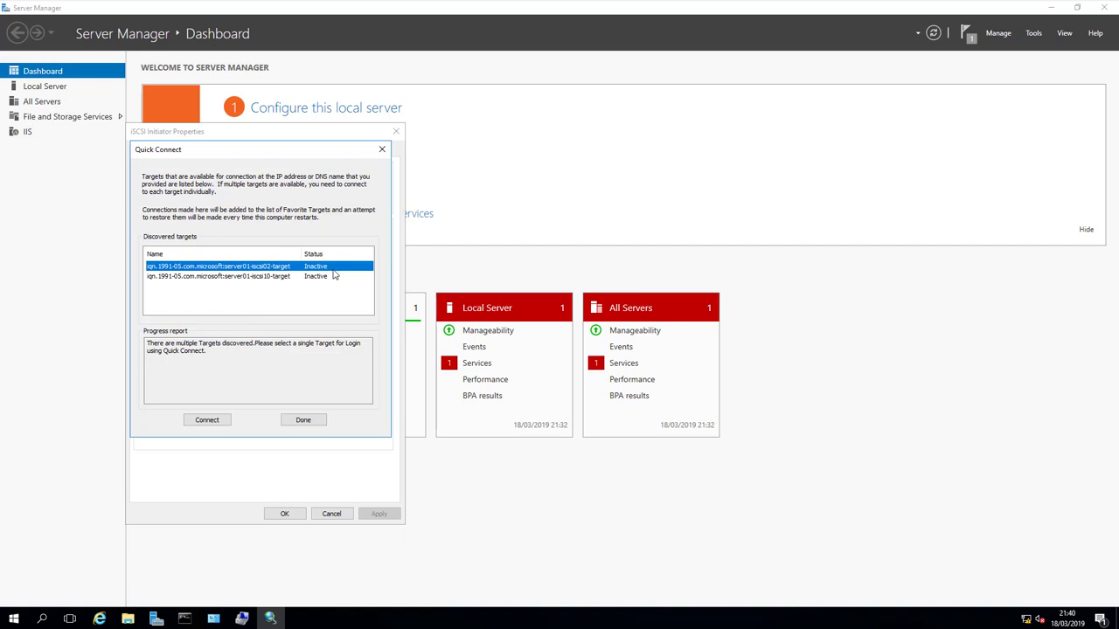
click(218, 421)
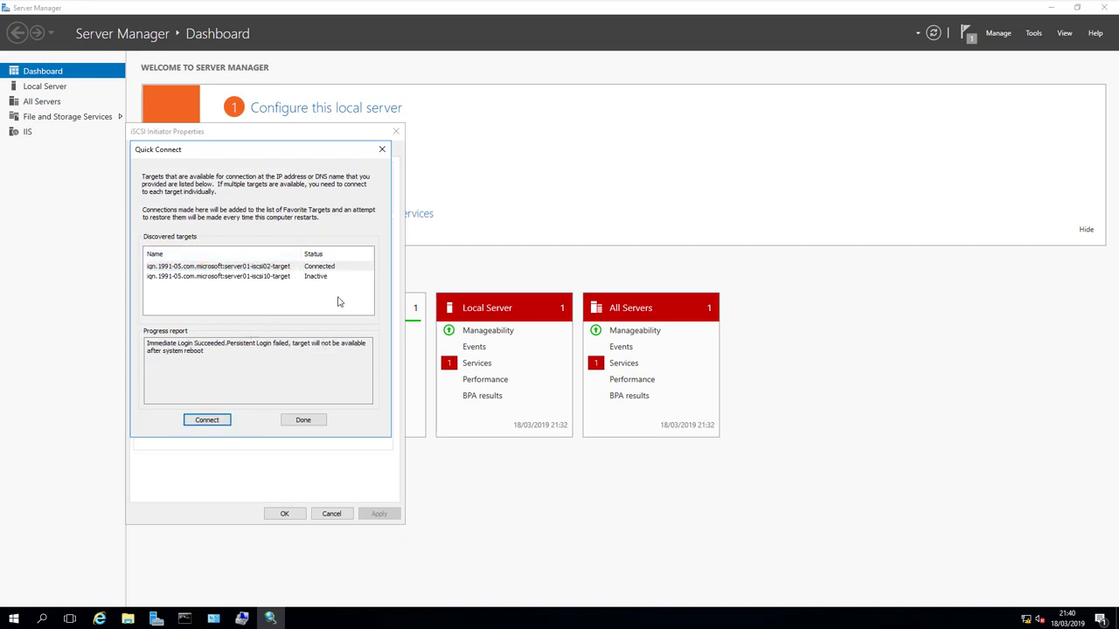
Connect to the iscsi10 target among the discovered targets and finish Quick Connect
click(281, 268)
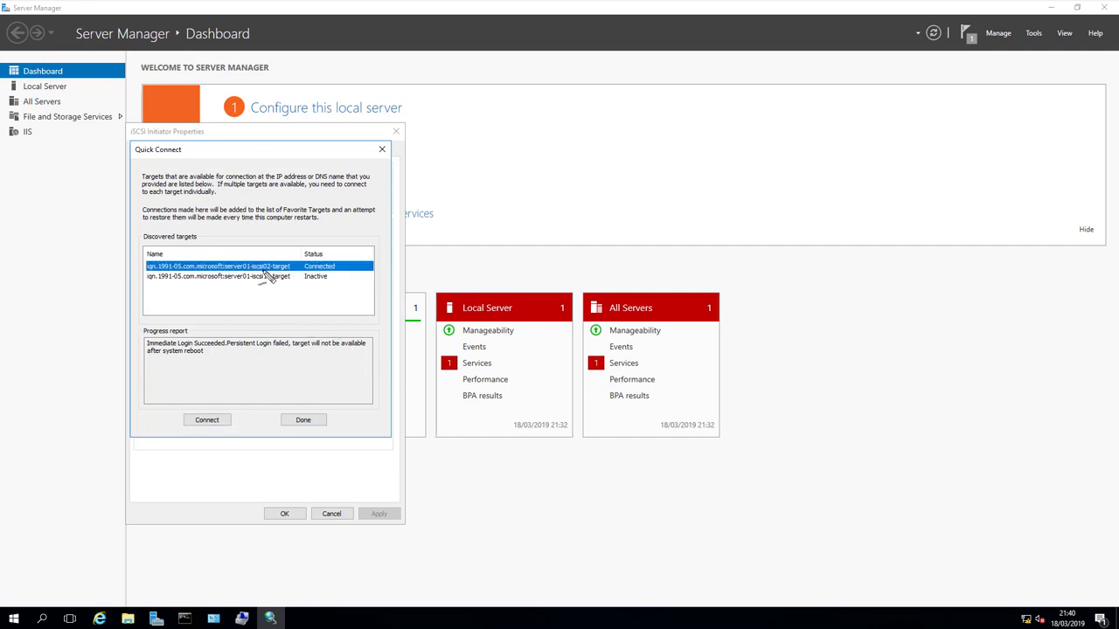
drag(266, 270, 262, 278)
key(Escape)
drag(250, 280, 270, 280)
click(269, 278)
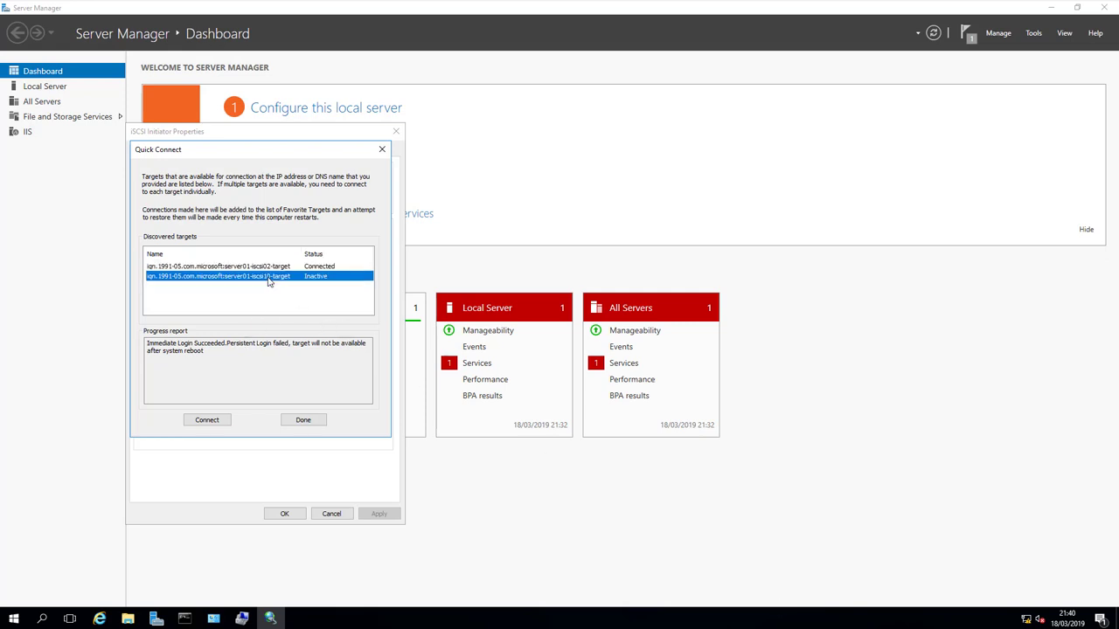
click(223, 420)
click(302, 420)
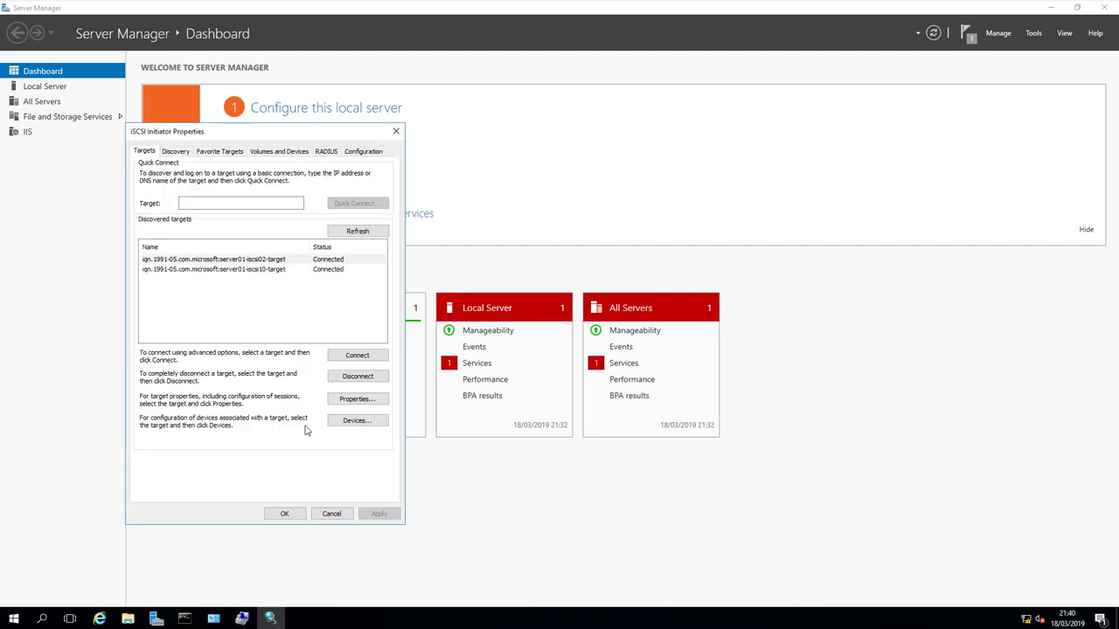
Disconnect the iscsi02 target from all its sessions, and close the iSCSI Initiator properties
click(247, 262)
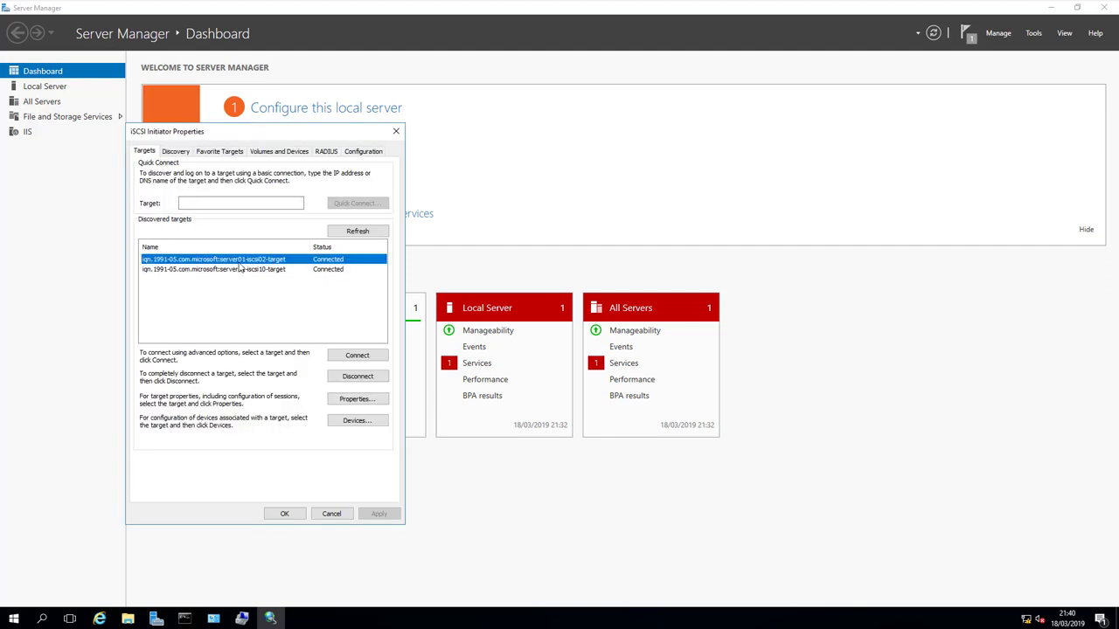
click(354, 377)
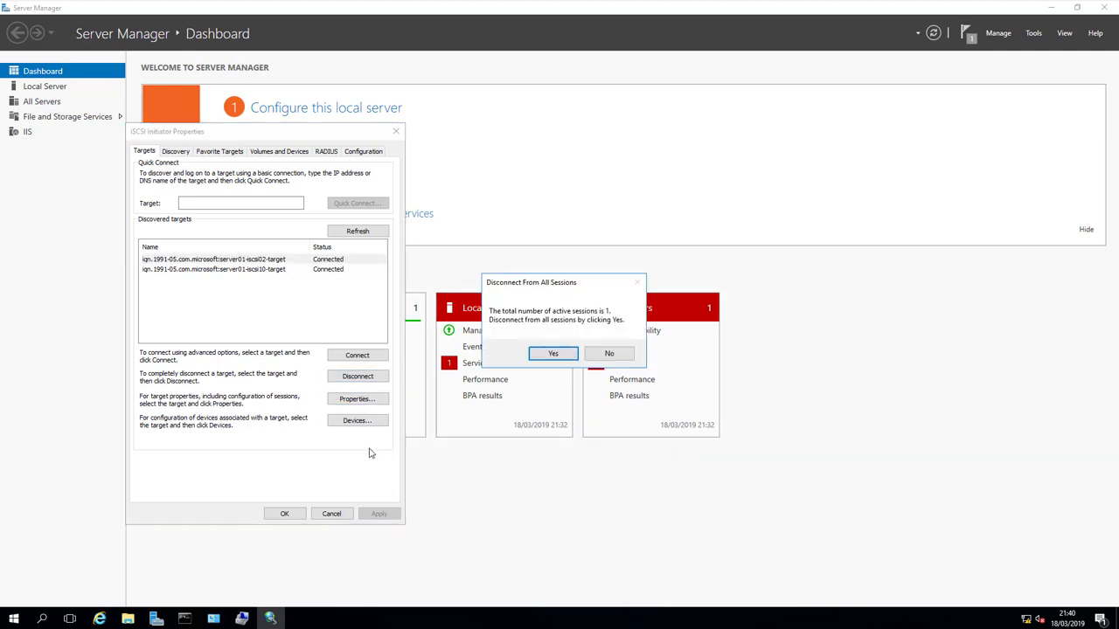
click(552, 353)
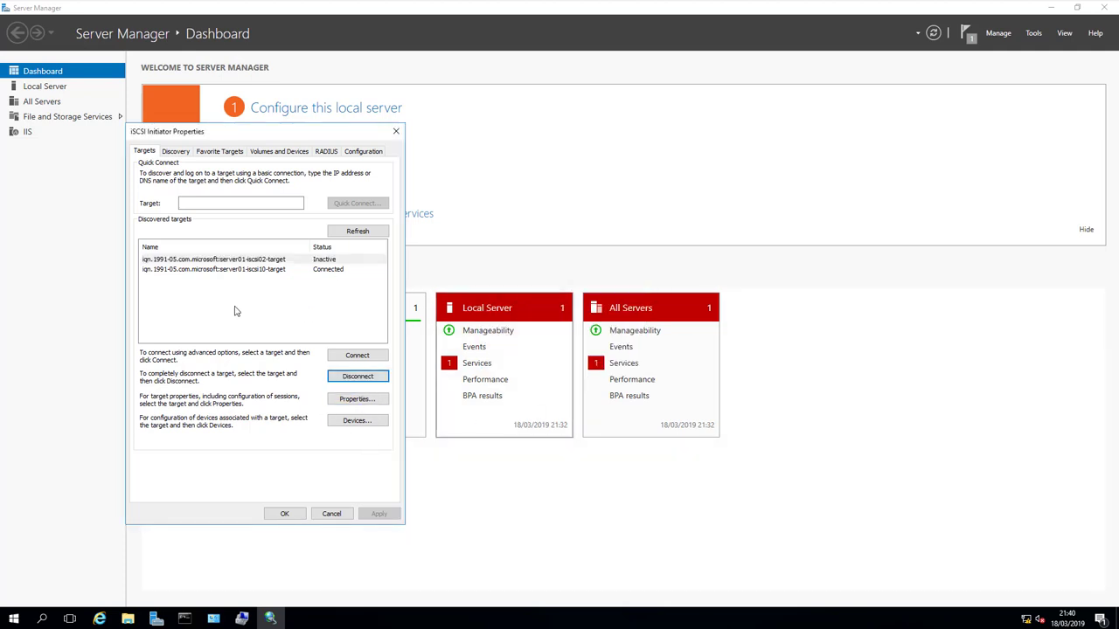
click(319, 271)
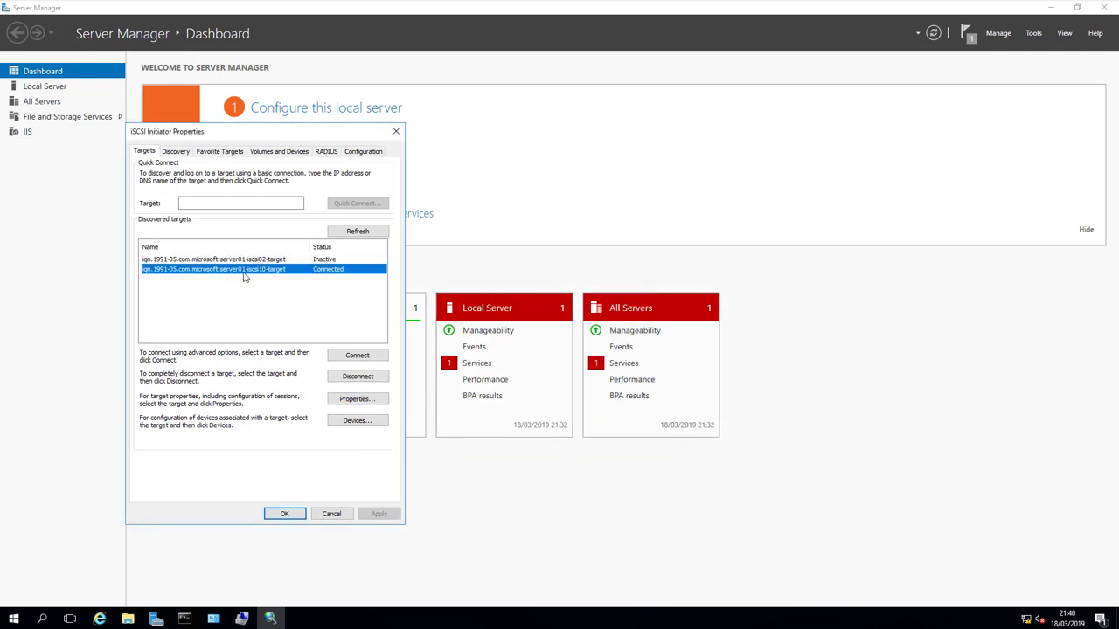
click(284, 515)
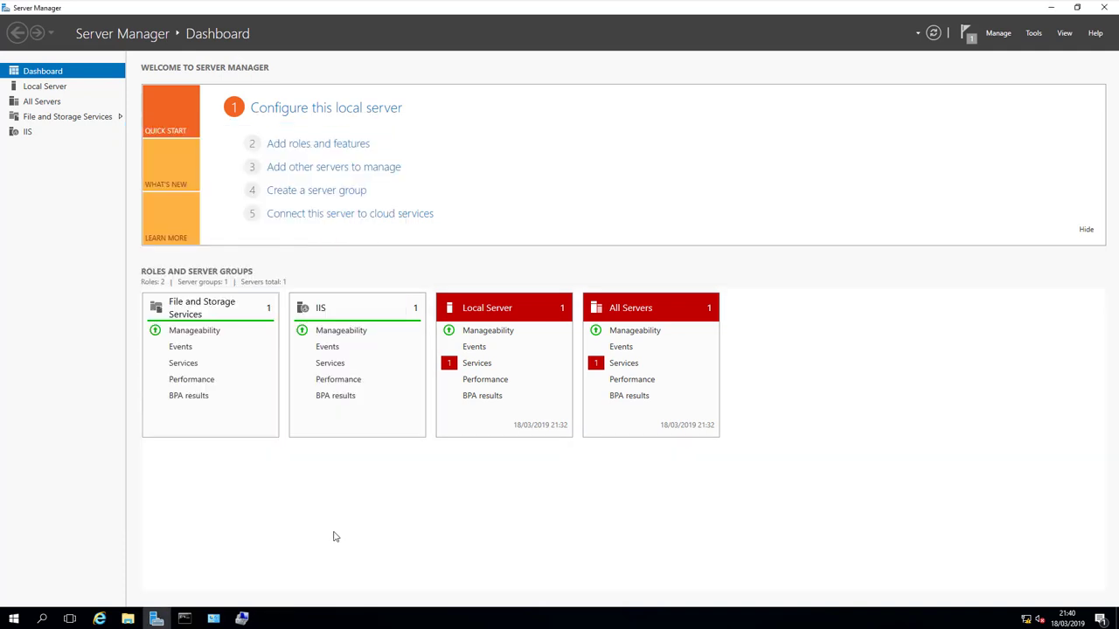
Minimise Server Manager and open Computer Management from the Administrative Tools folder
click(1051, 11)
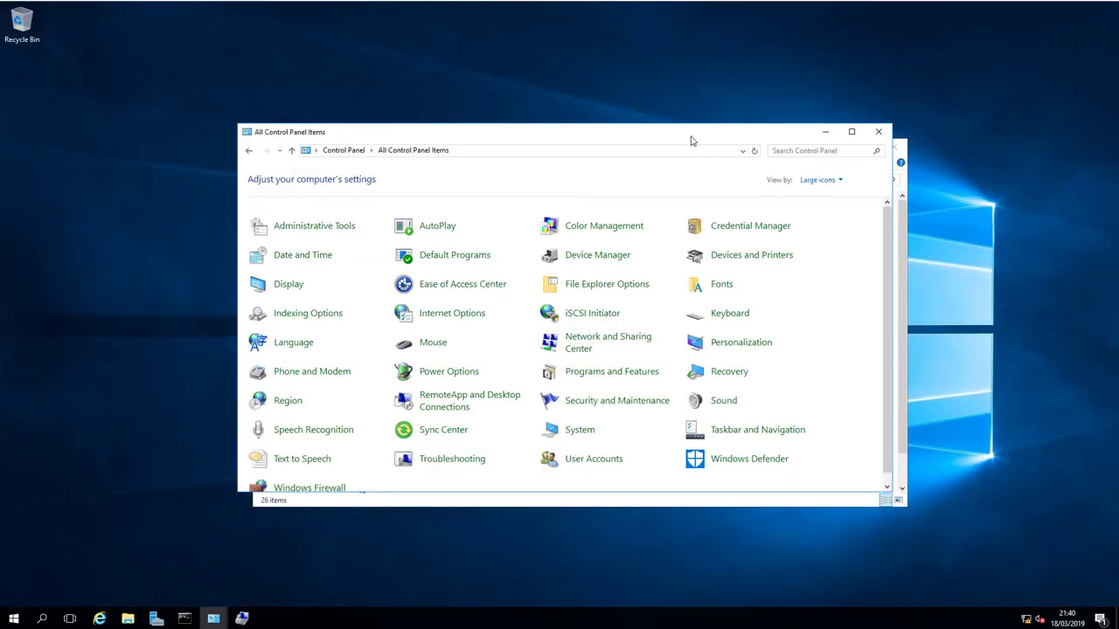
drag(690, 132, 478, 84)
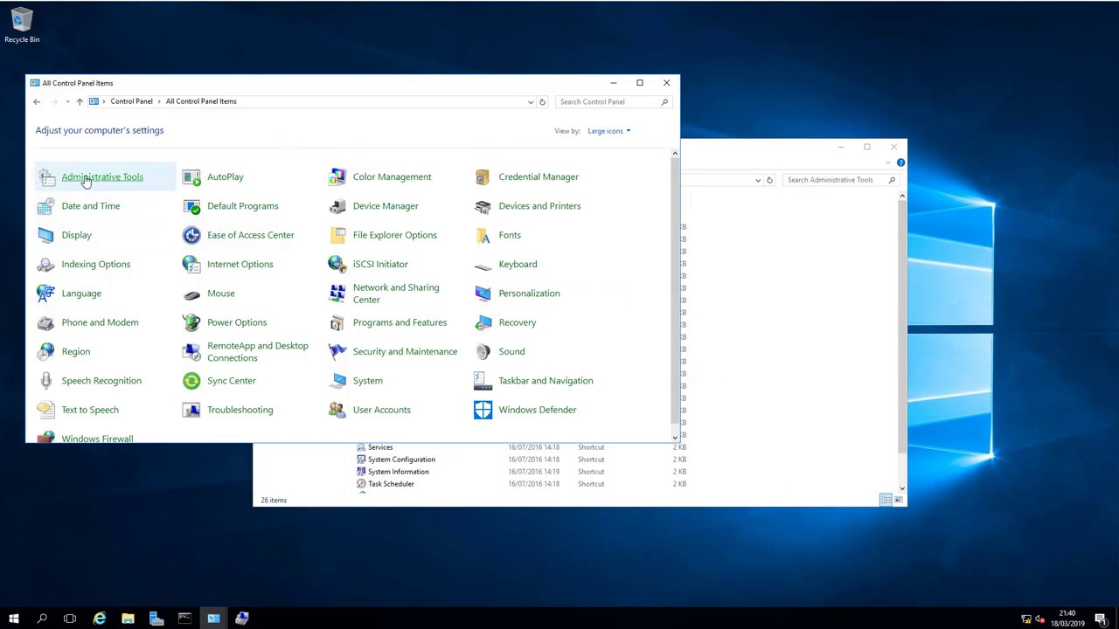
click(776, 155)
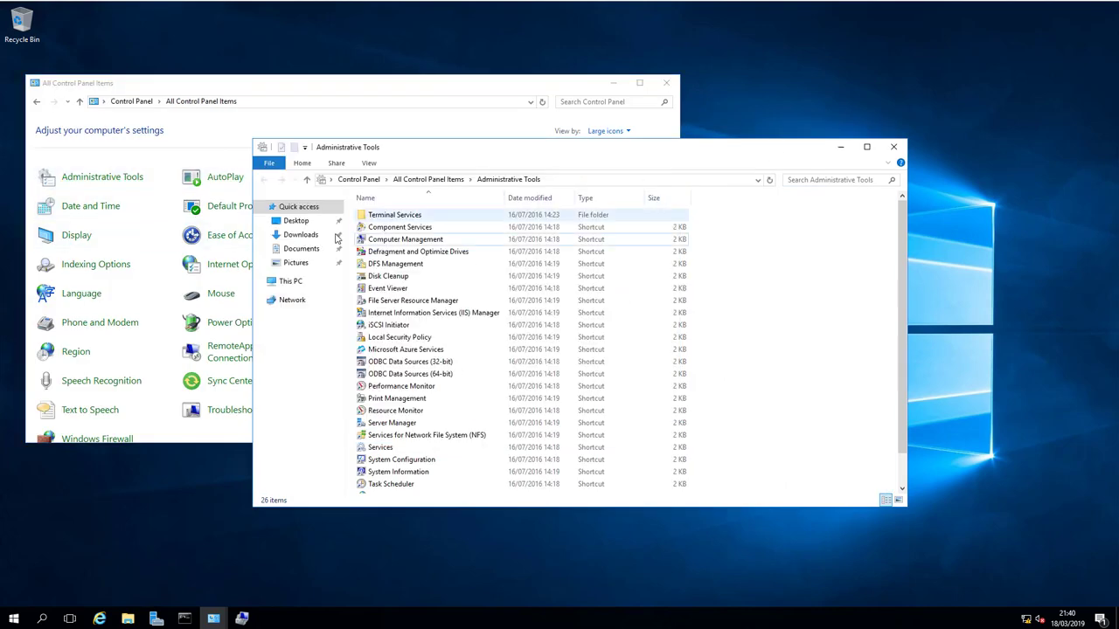
click(383, 240)
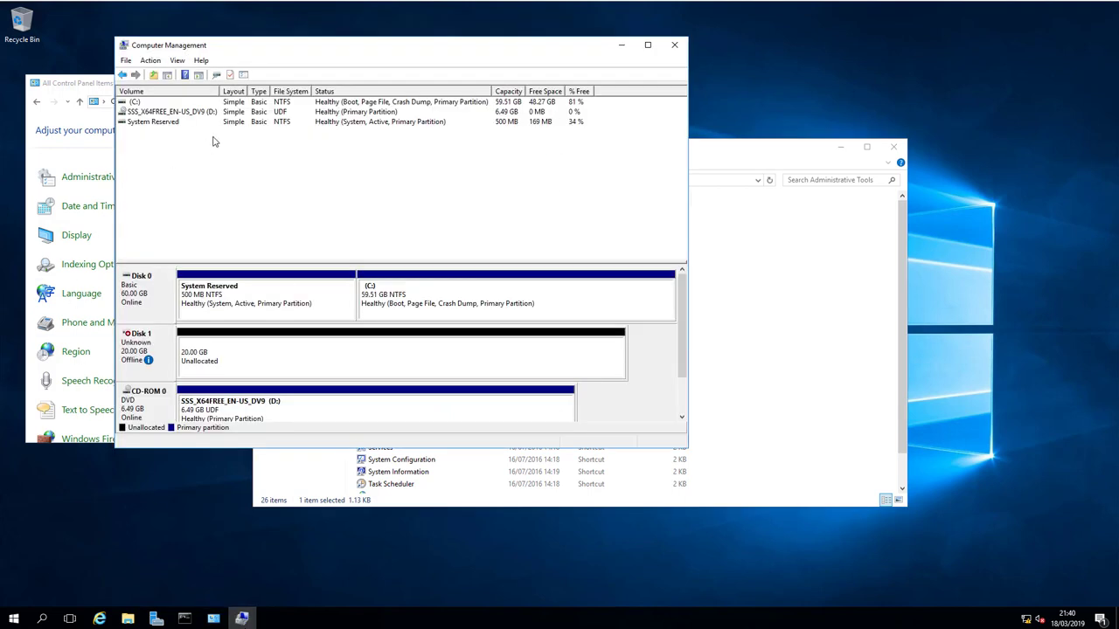
Show the console tree and Actions pane in Computer Management, and hide both again
click(166, 76)
click(198, 76)
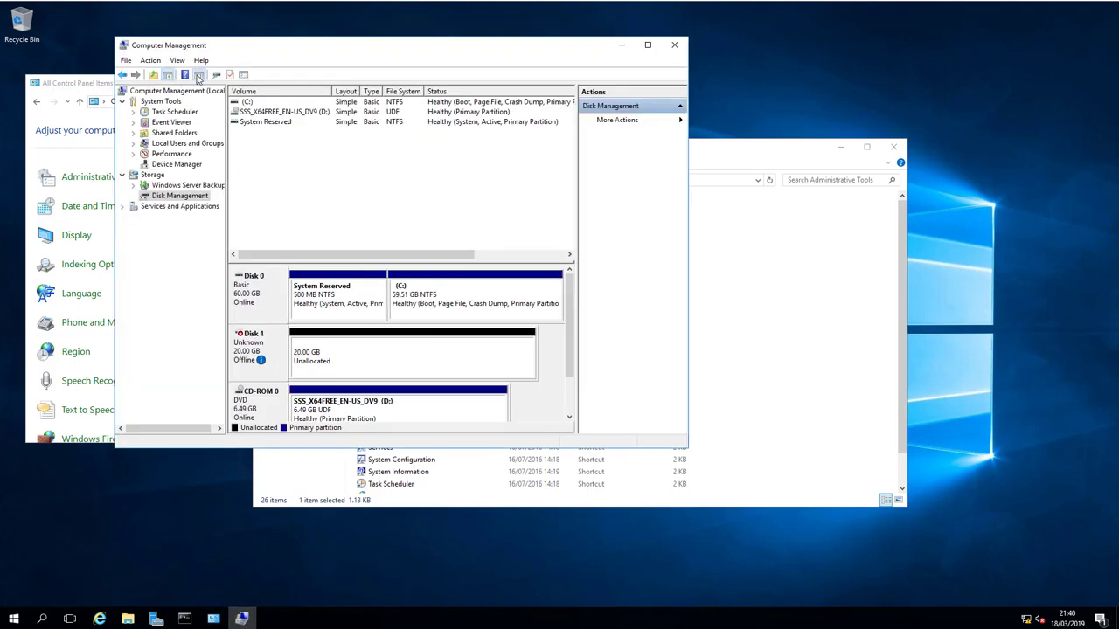
click(199, 76)
click(167, 75)
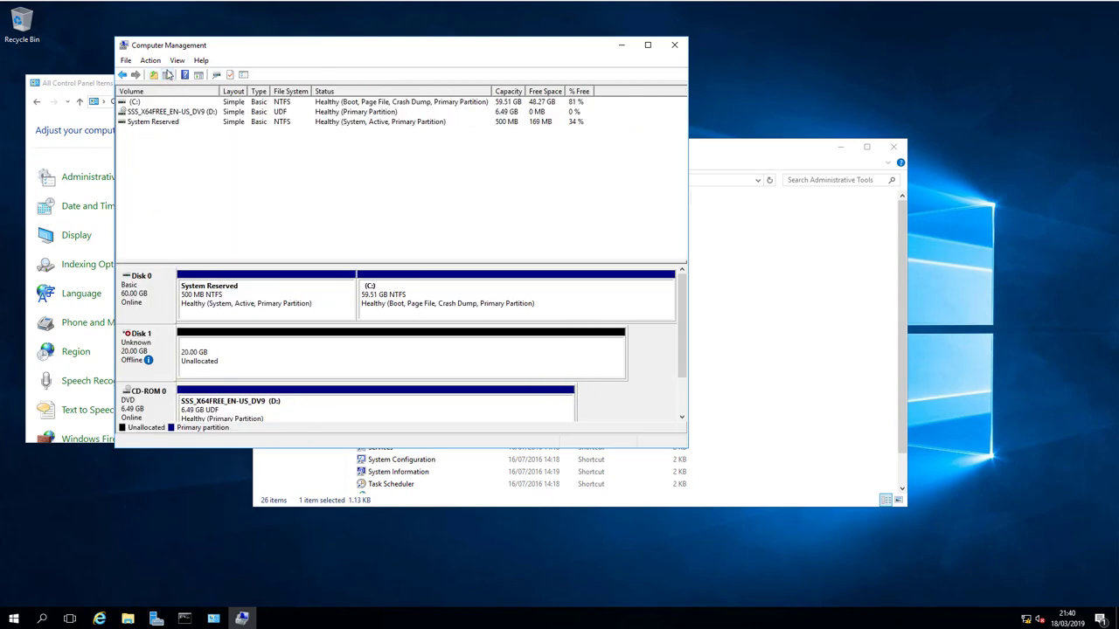
click(167, 76)
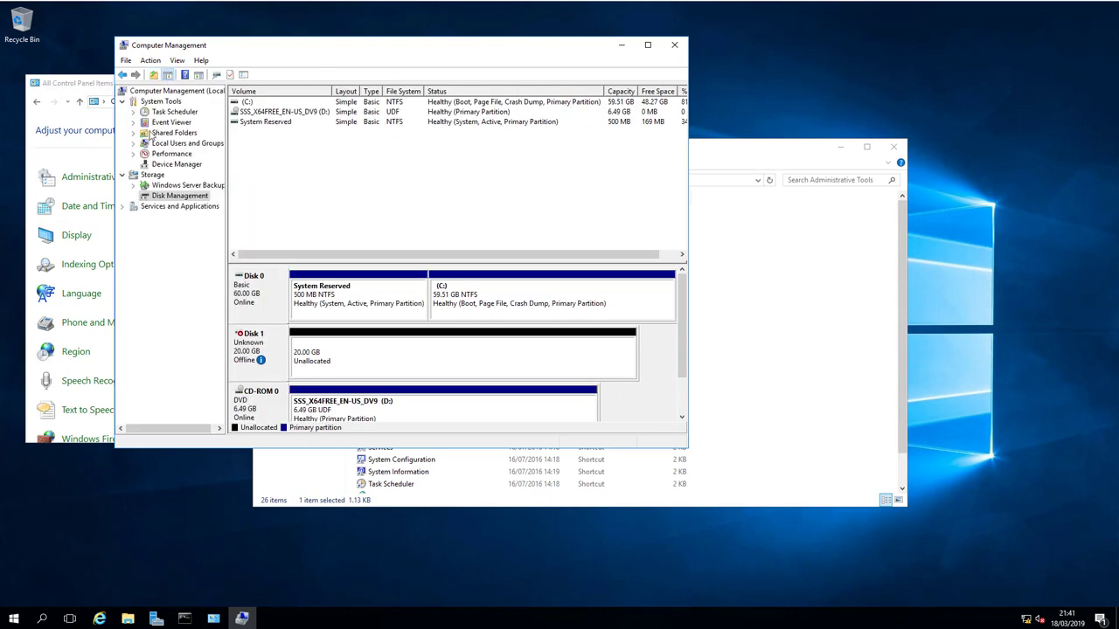
click(167, 75)
Bring the offline 20 GB Disk 1 online in Disk Management
click(136, 351)
click(138, 347)
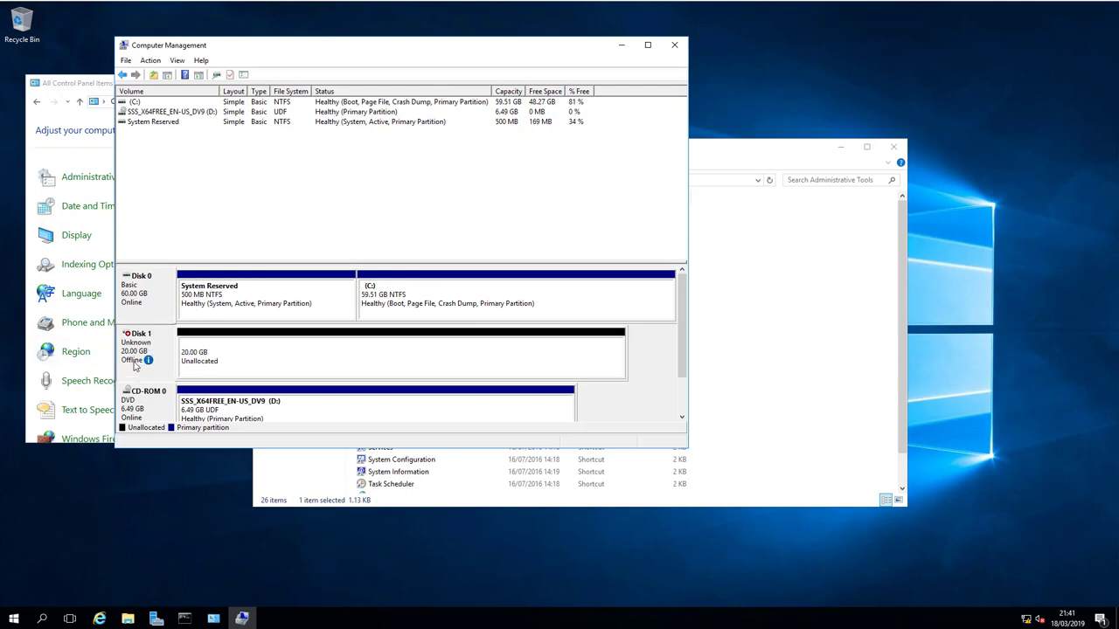
mouse_move(136, 369)
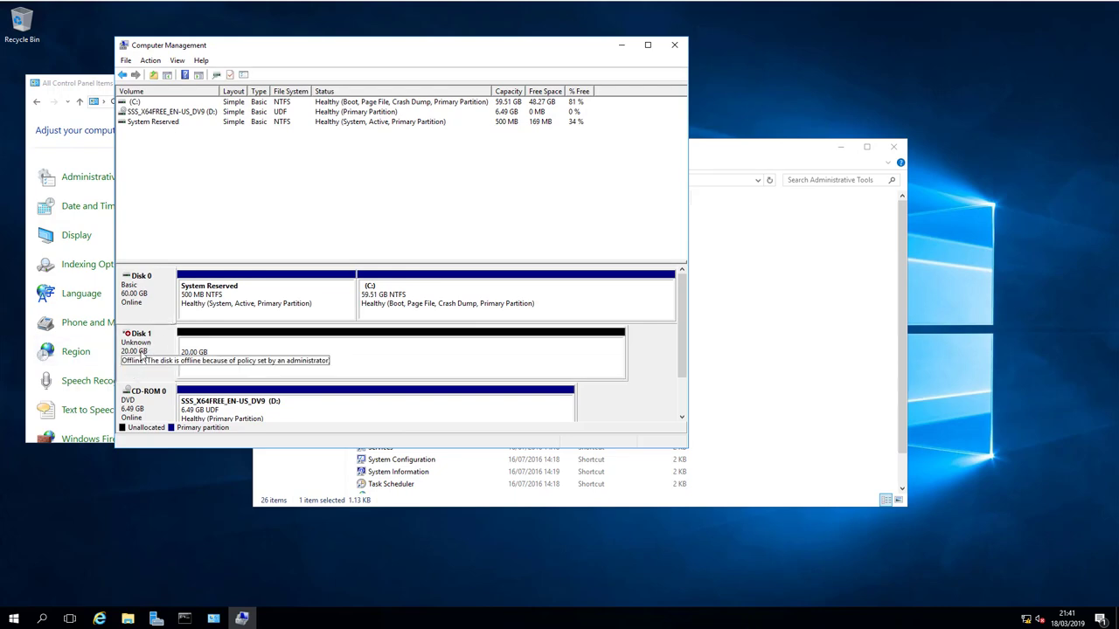
right_click(141, 347)
click(158, 355)
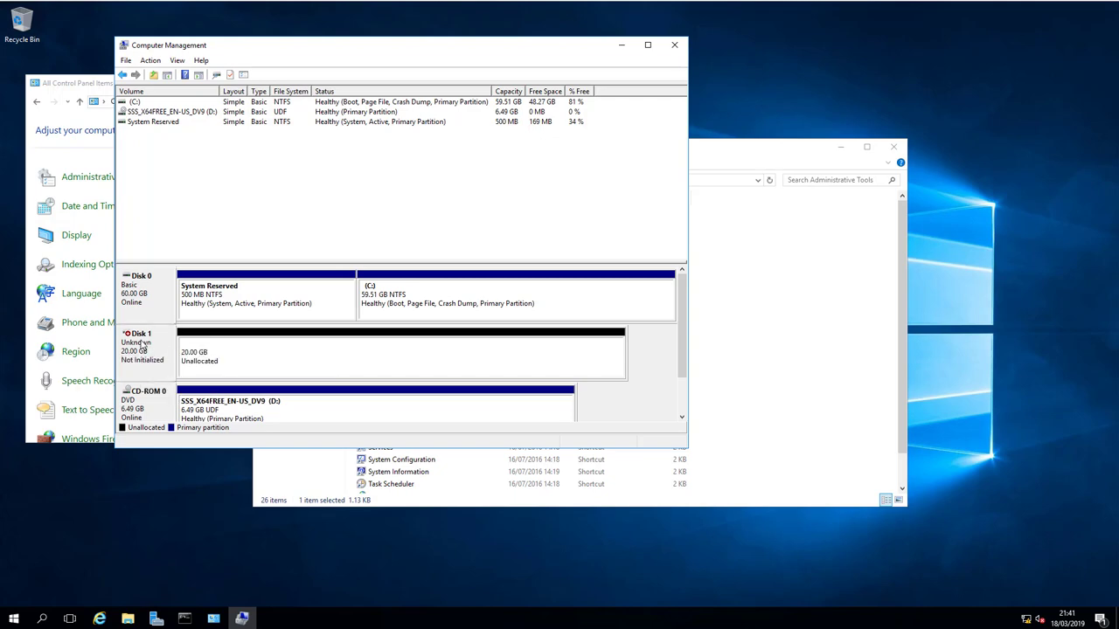
Initialize Disk 1 with the GPT (GUID Partition Table) partition style
right_click(143, 346)
click(180, 351)
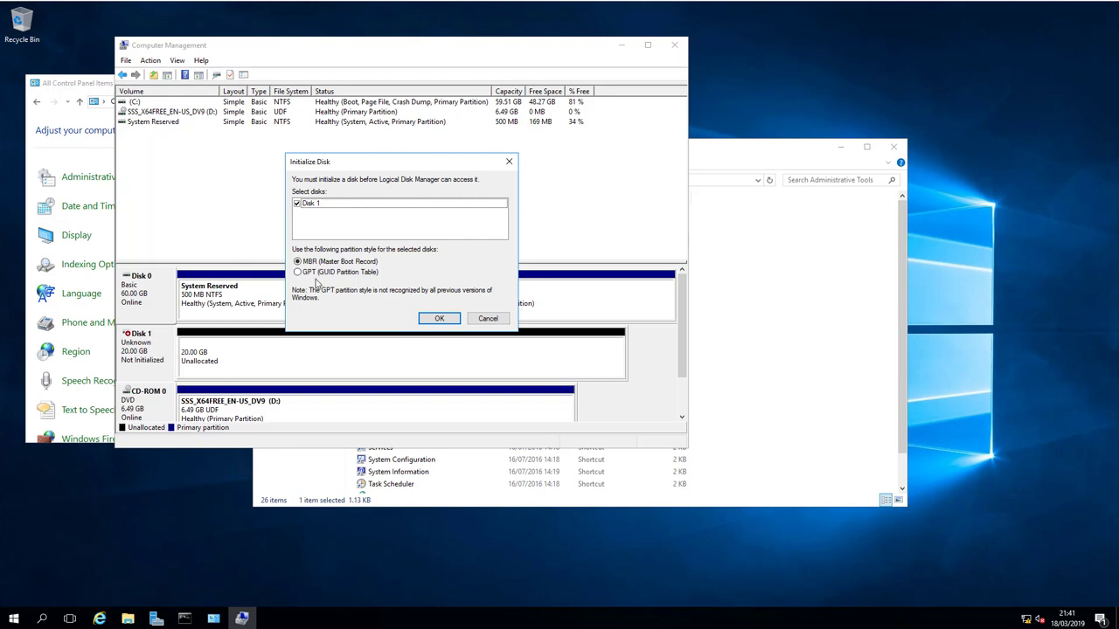
click(317, 272)
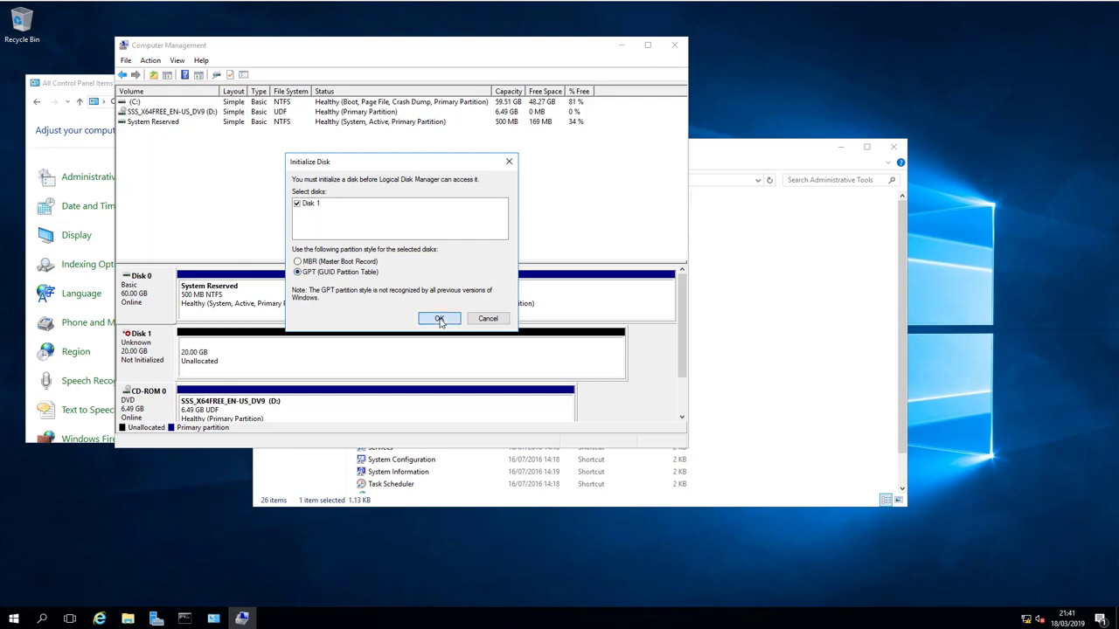
click(440, 319)
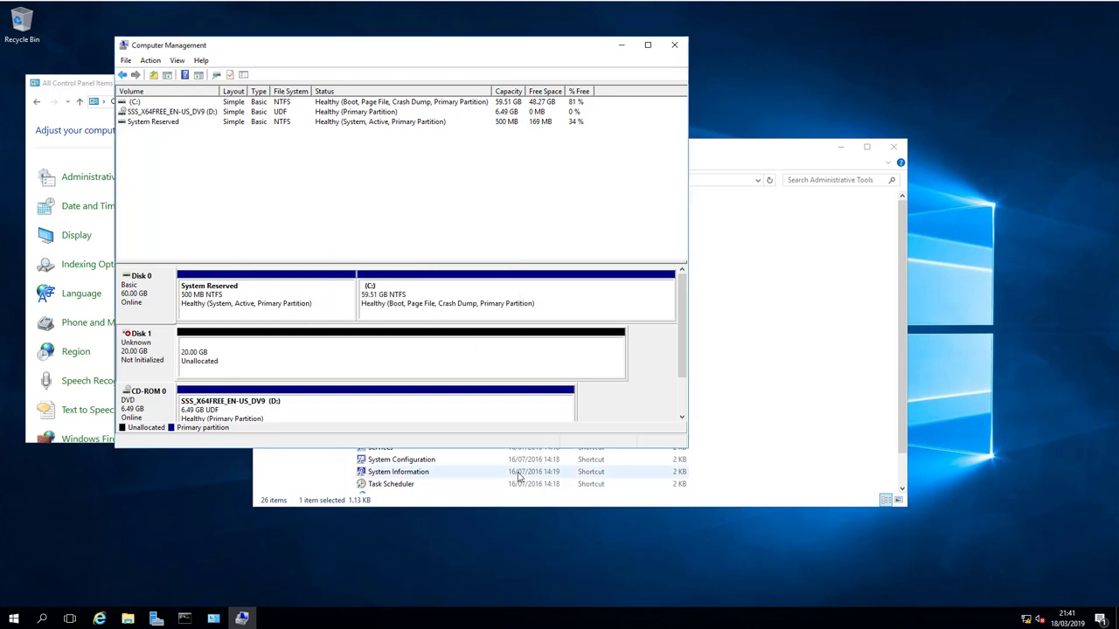
Create an NTFS simple volume using all the unallocated space on Disk 1, with drive letter E and the default label New Volume
click(265, 351)
right_click(265, 351)
click(291, 362)
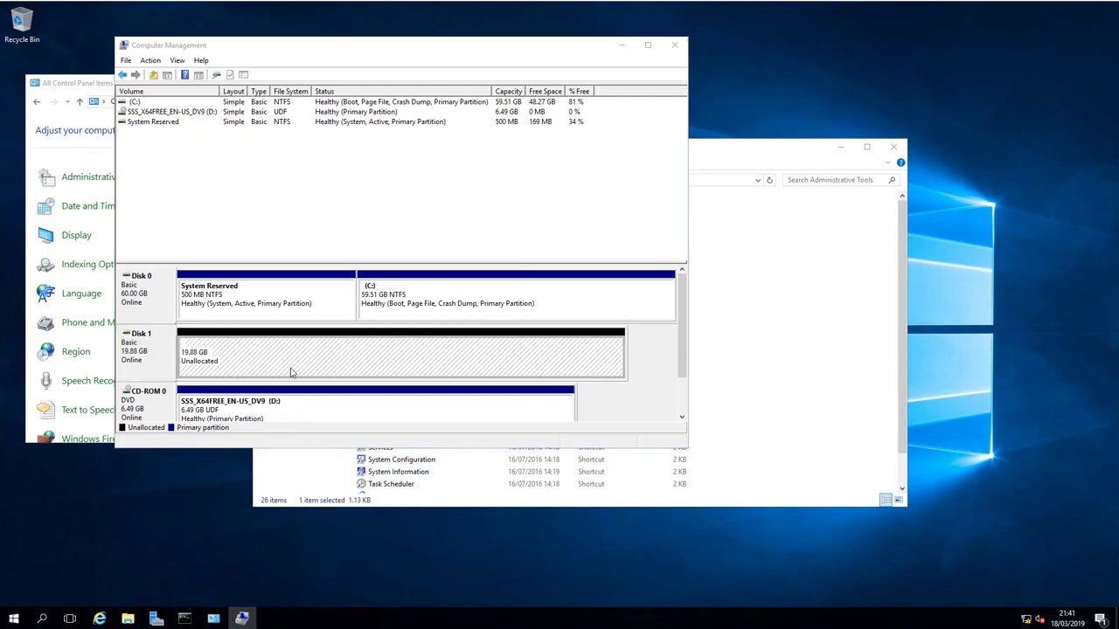
click(337, 311)
click(339, 312)
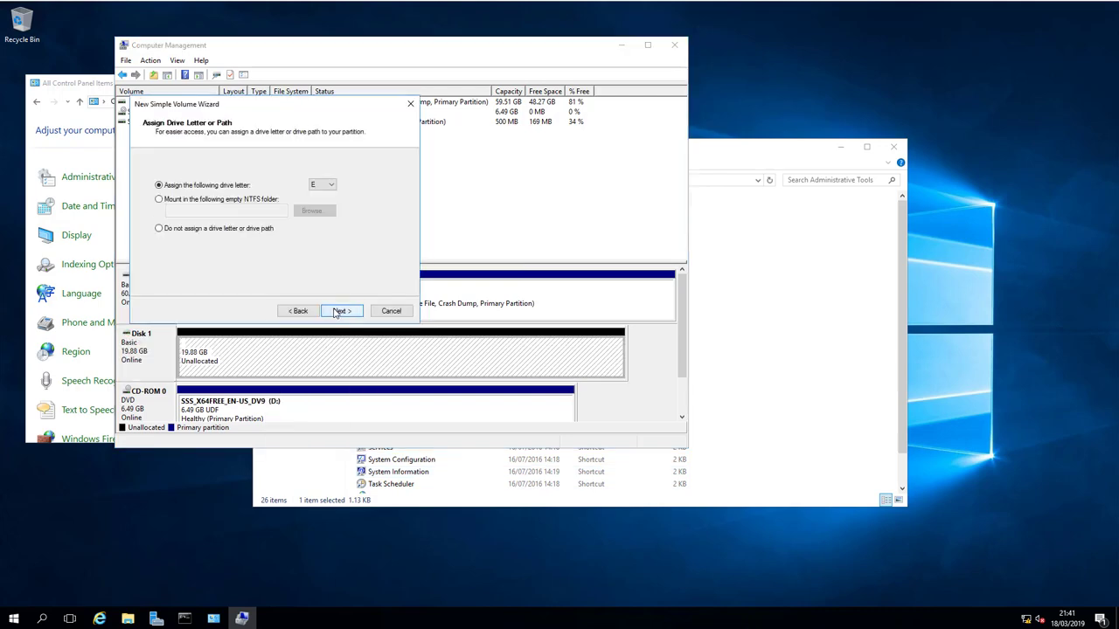
click(339, 311)
click(339, 311)
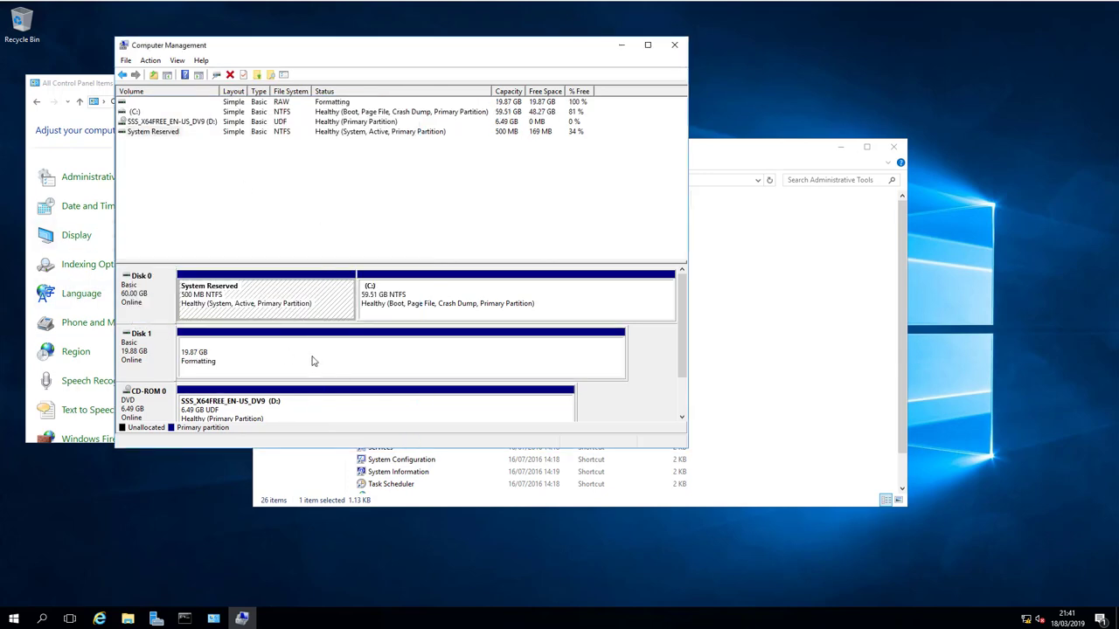
Explore the New Volume (E:) on Disk 1 in File Explorer and move its window slightly aside
right_click(249, 363)
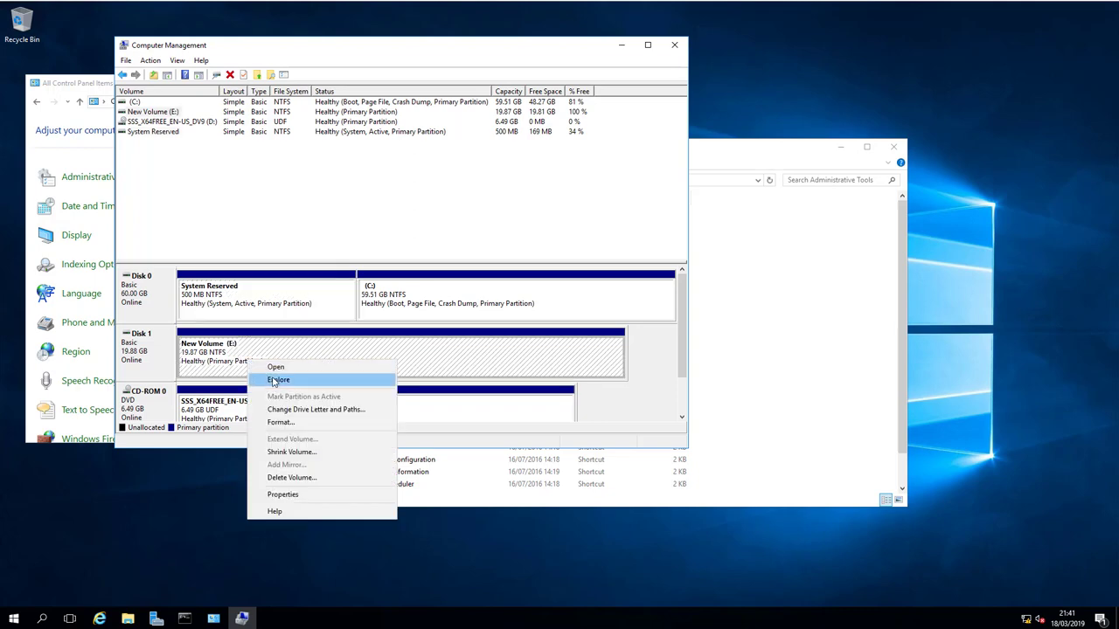
click(276, 381)
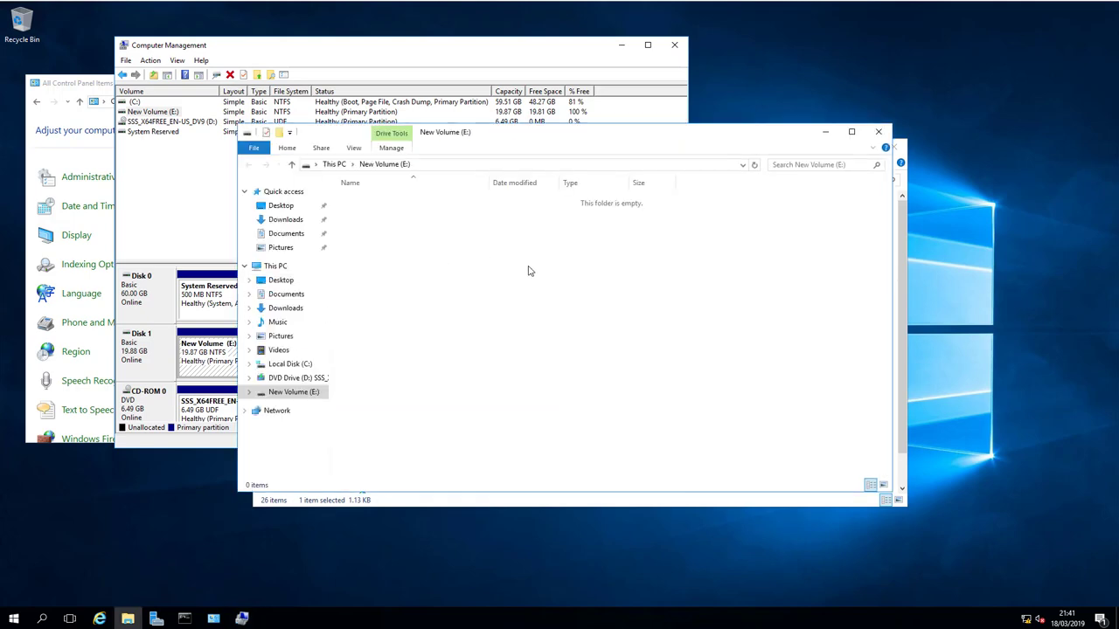
drag(427, 138, 413, 129)
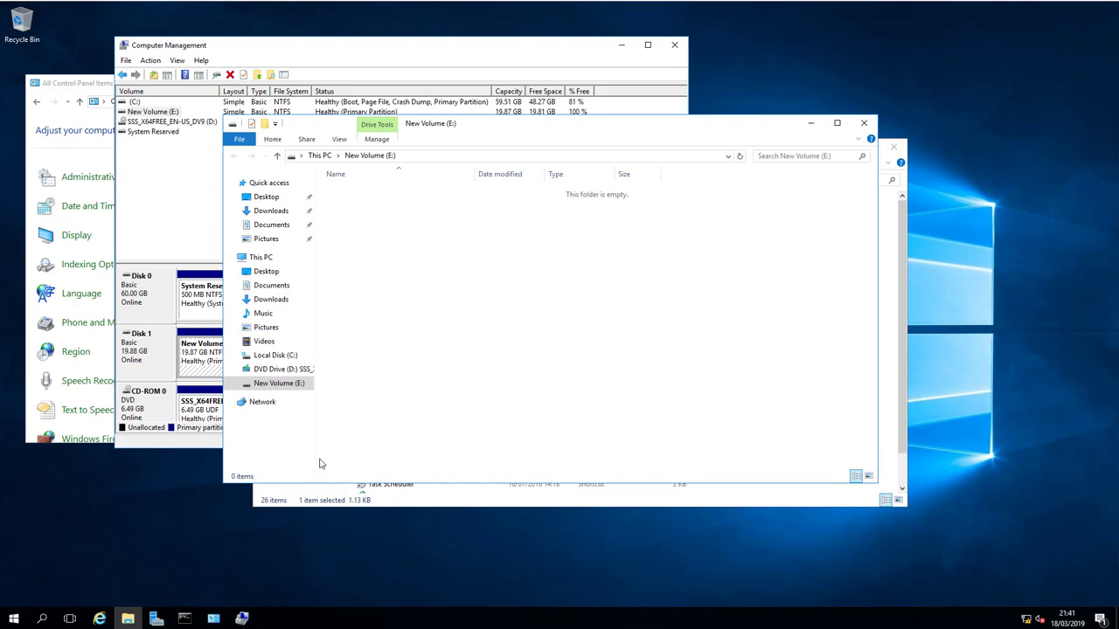
Bring up the Command Prompt on Server02 and highlight the host name in its IP configuration output
click(185, 618)
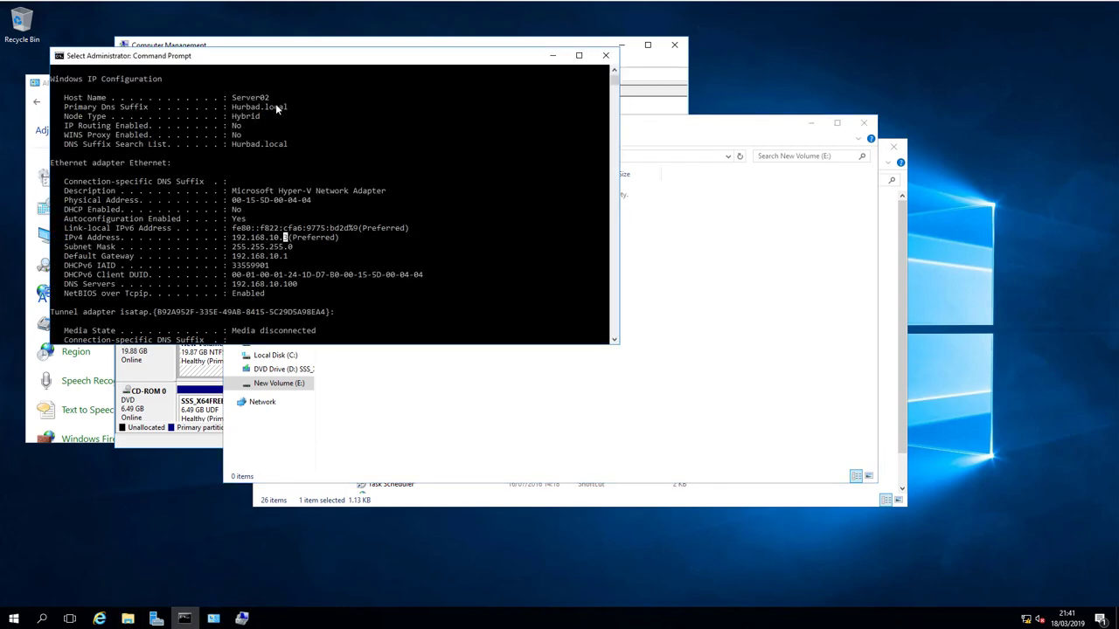
drag(274, 97, 224, 98)
Switch to Server01, bring Server Manager to the front and refresh the iSCSI virtual disk and target status
mouse_move(213, 618)
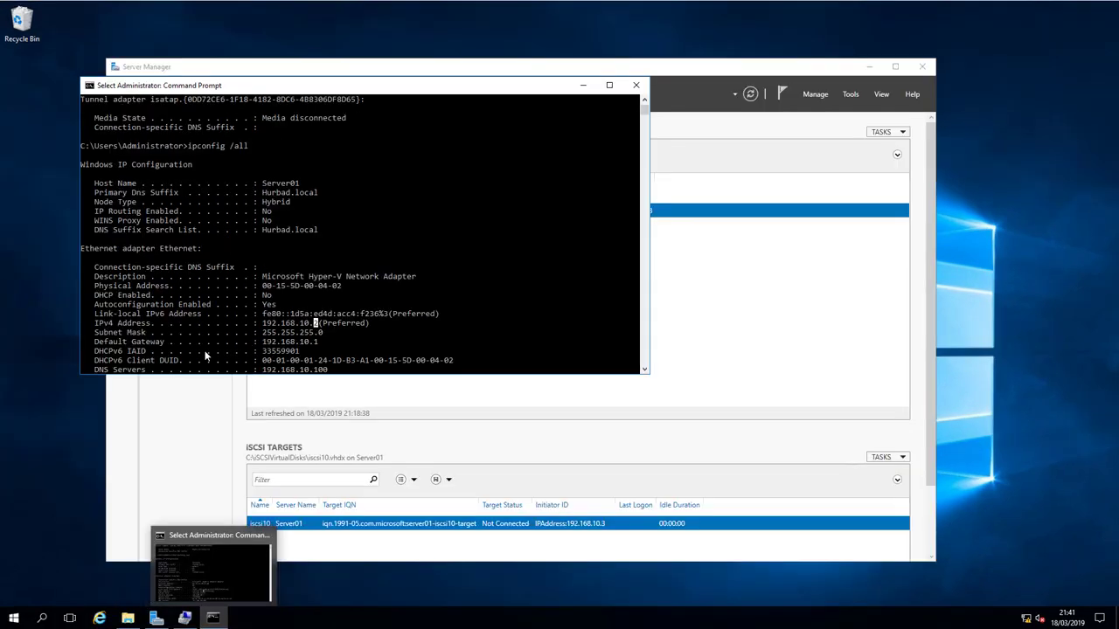
click(384, 410)
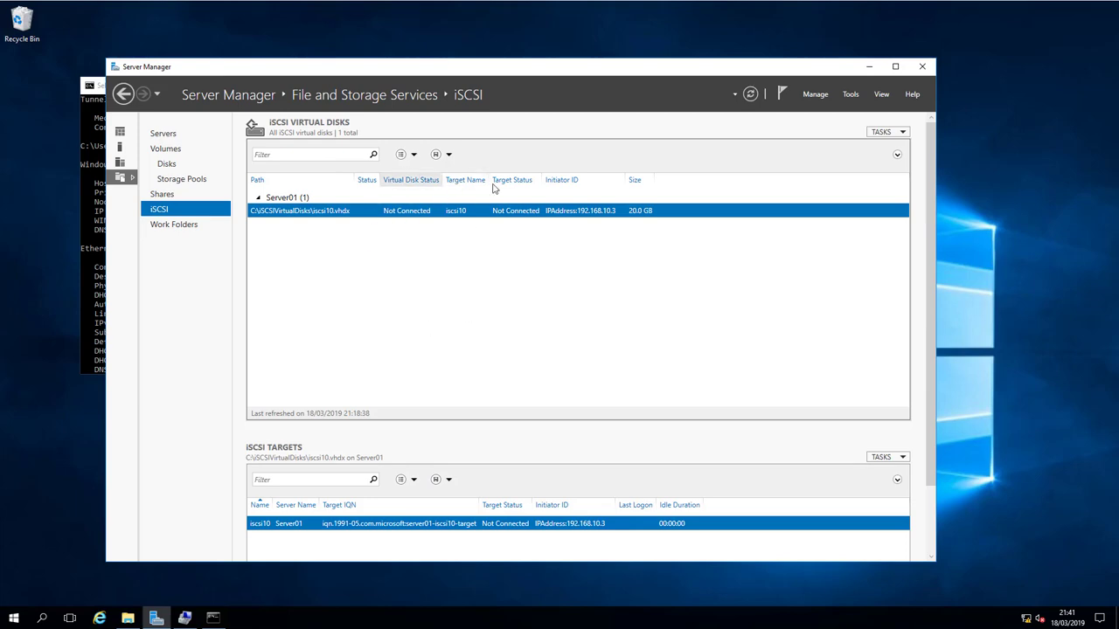
click(750, 94)
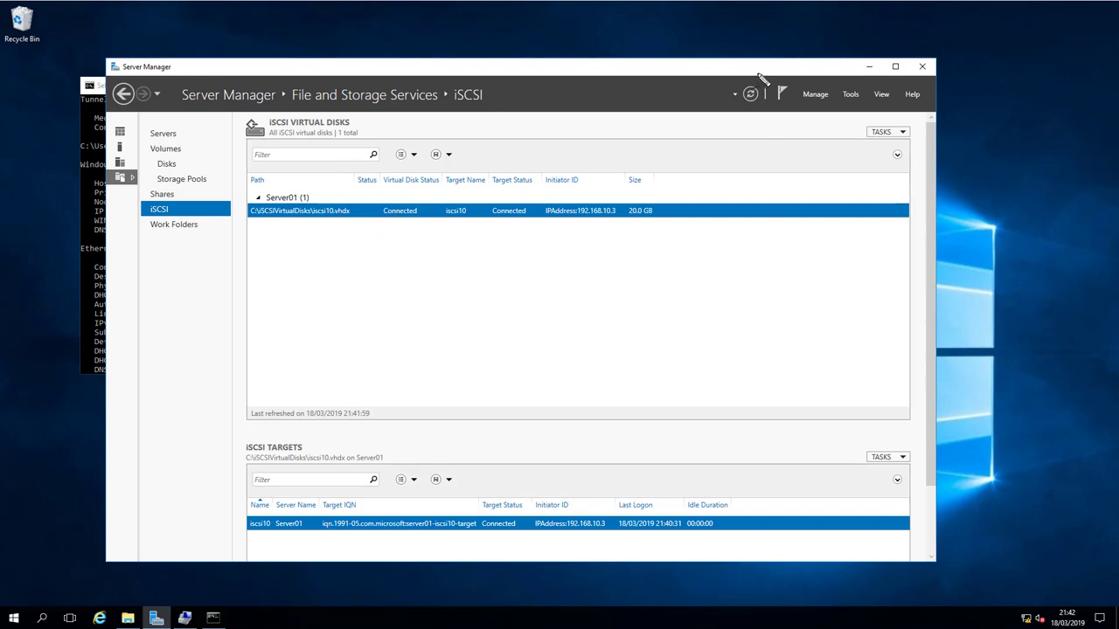
mouse_move(758, 75)
mouse_down()
mouse_move(744, 117)
mouse_move(742, 98)
mouse_up()
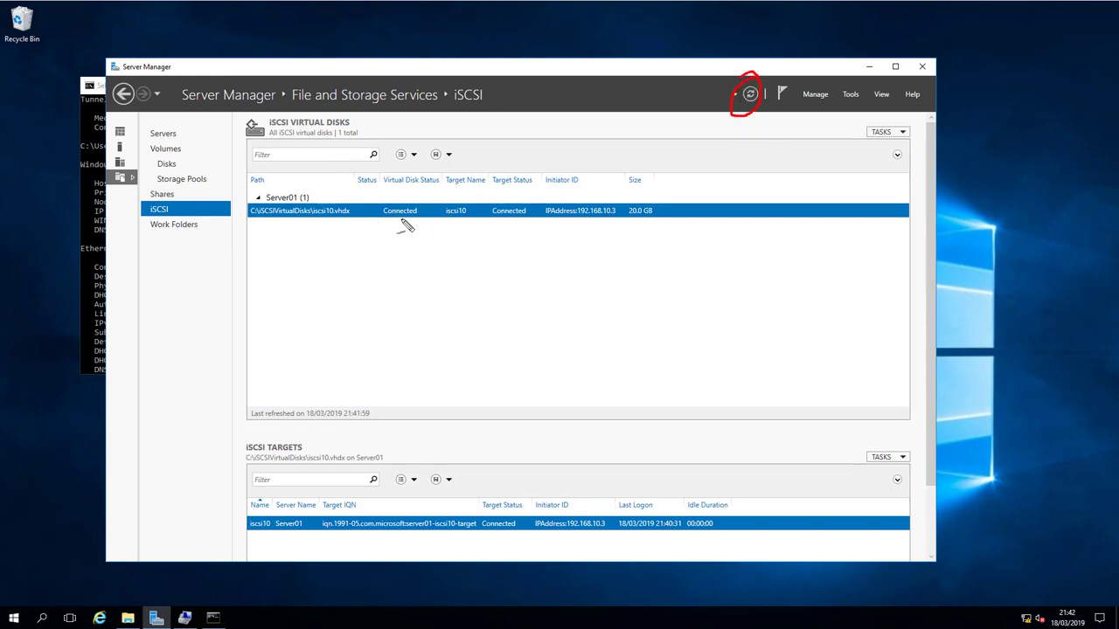
drag(373, 220, 458, 220)
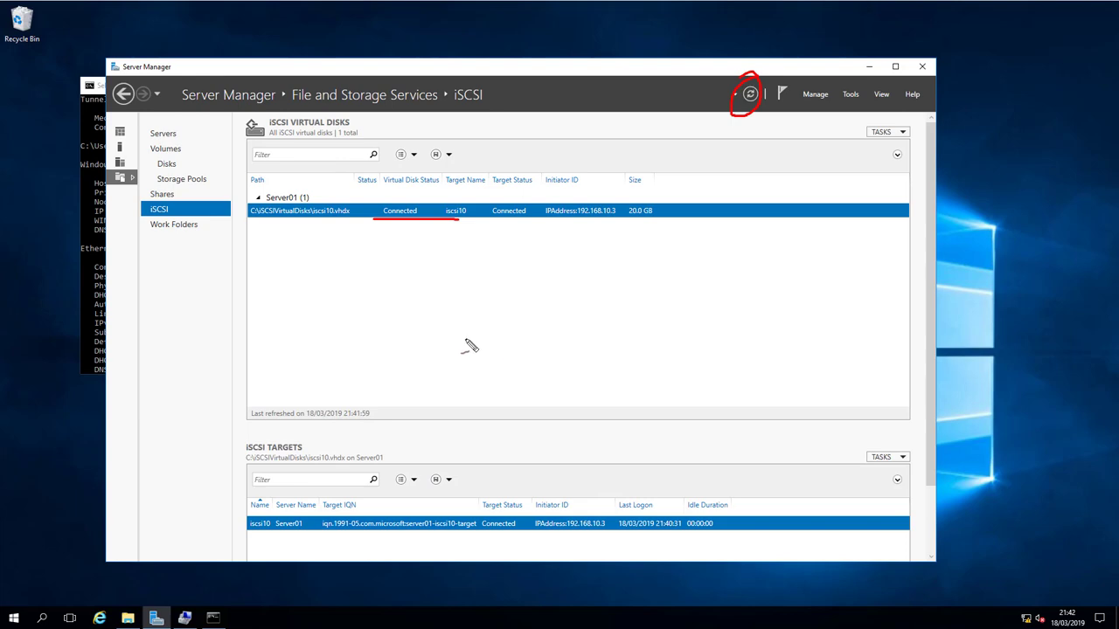